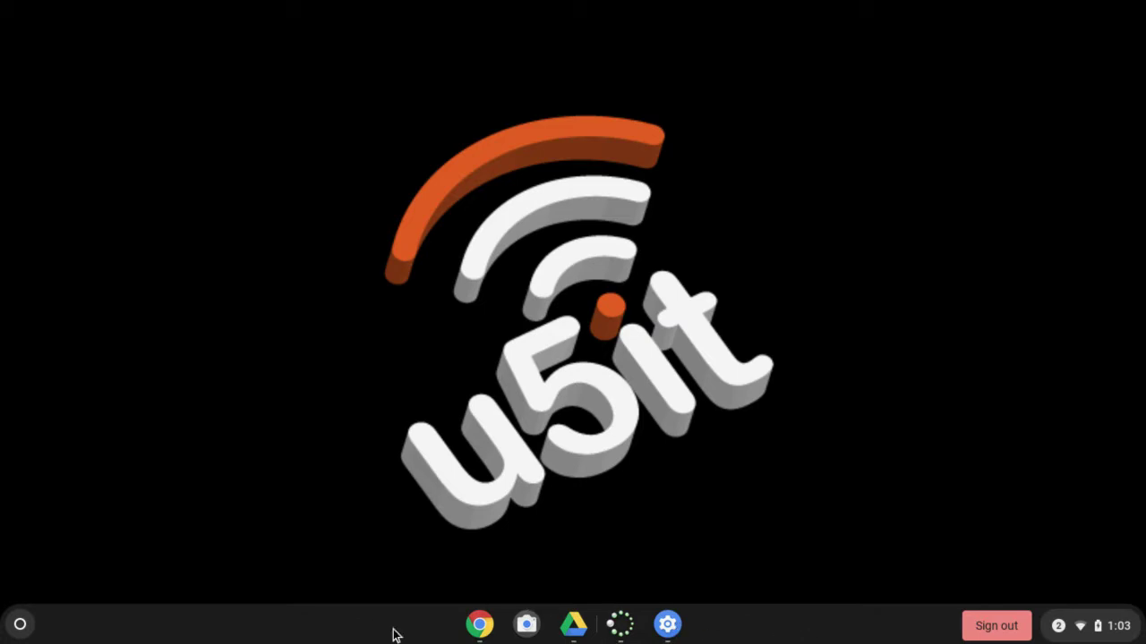
# View the full list of installed apps in the launcher, and return to the desktop
pyautogui.click(20, 625)
pyautogui.click(568, 447)
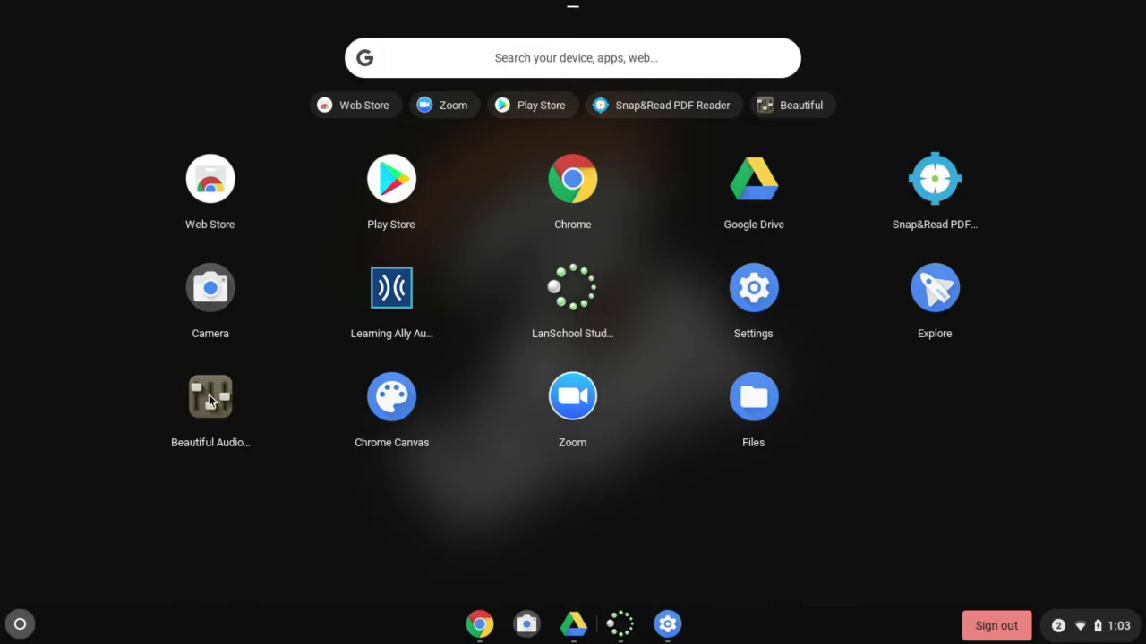
pyautogui.click(200, 632)
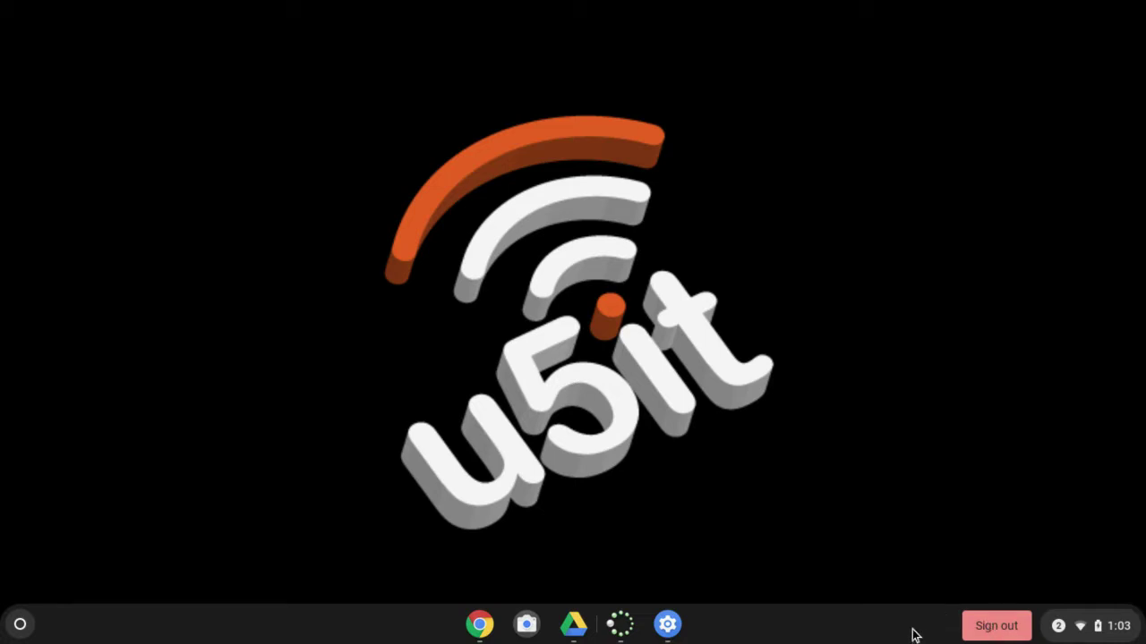
# Clear all notifications from the system tray and close it
pyautogui.click(1059, 629)
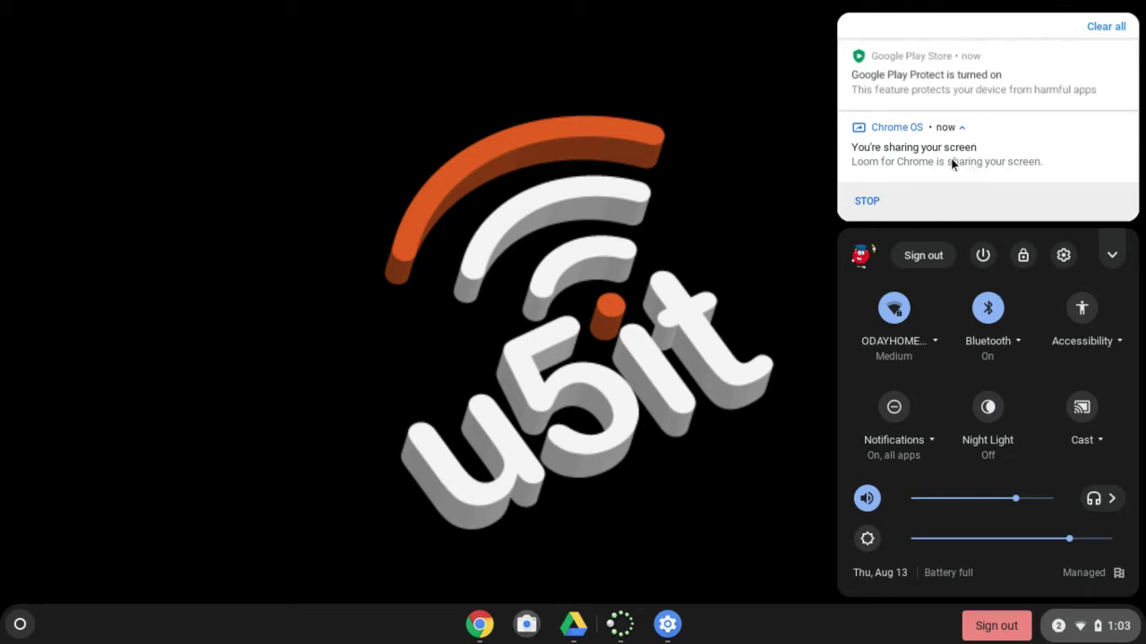
pyautogui.click(1108, 27)
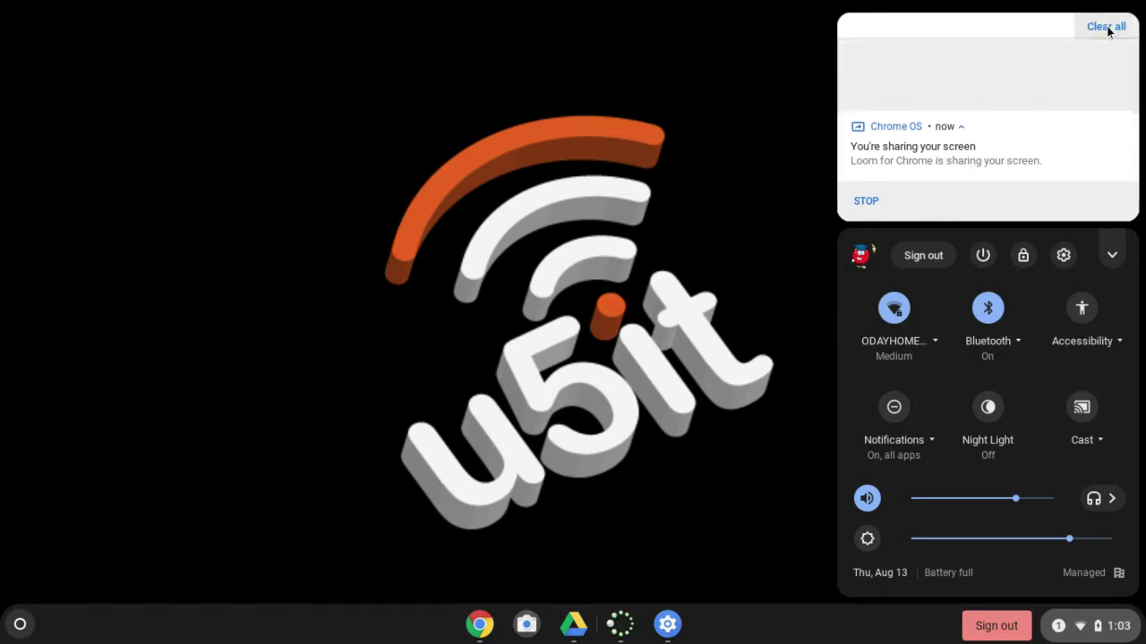
pyautogui.click(1125, 82)
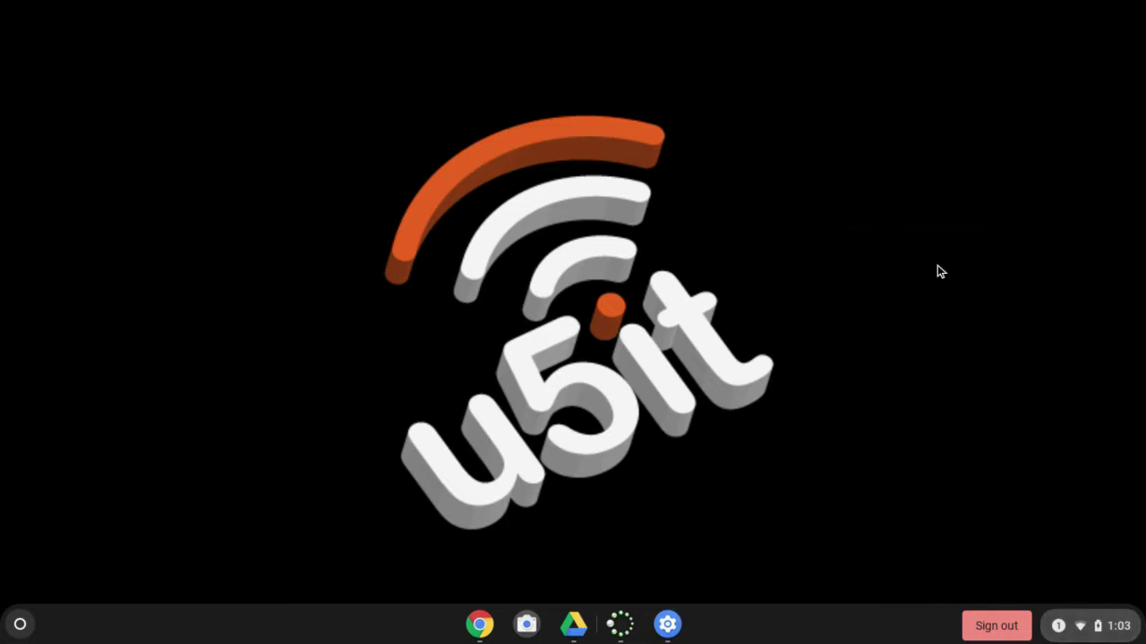
# Review the available accessibility features in the quick settings, and close them
pyautogui.click(1082, 630)
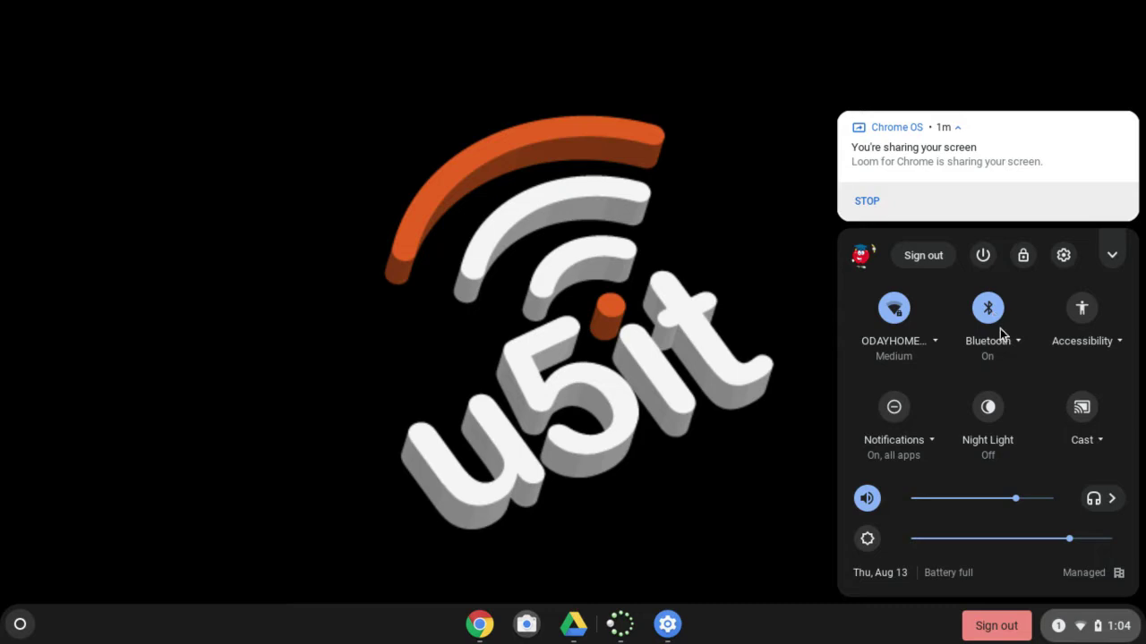
pyautogui.click(1123, 345)
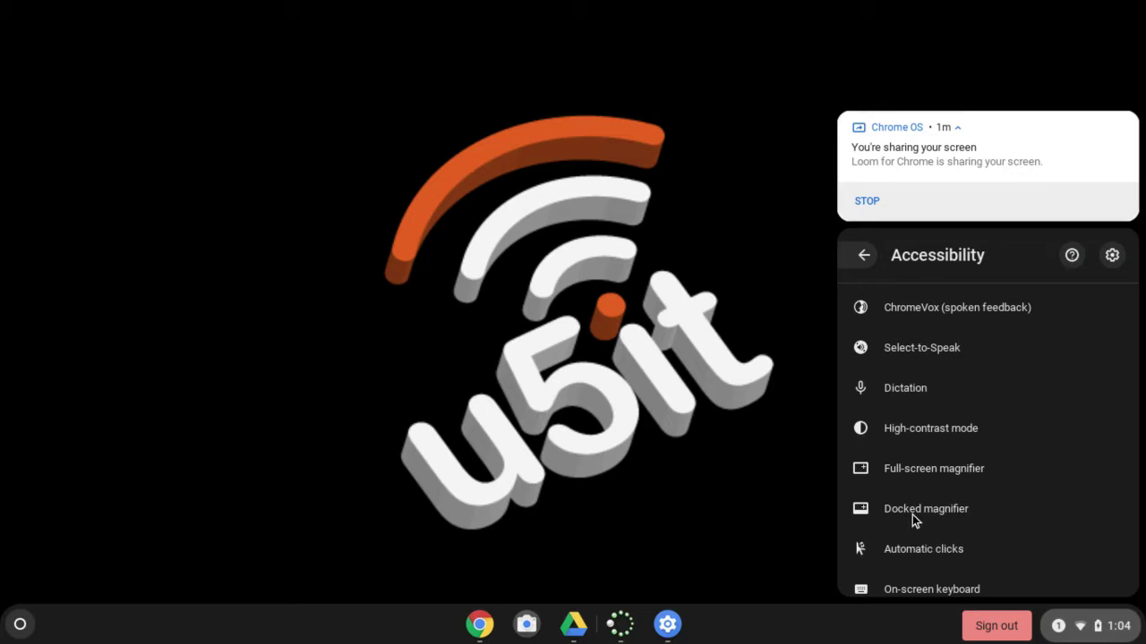
pyautogui.click(1123, 637)
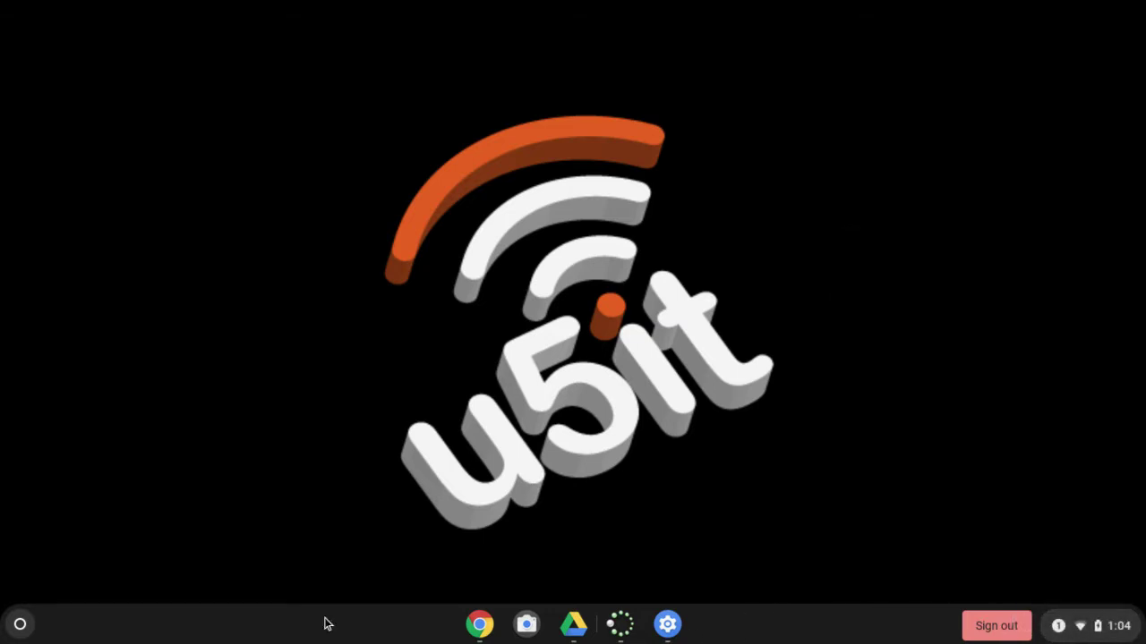
# Expand the launcher to the full app list and dismiss the Chrome OS update notification
pyautogui.click(21, 625)
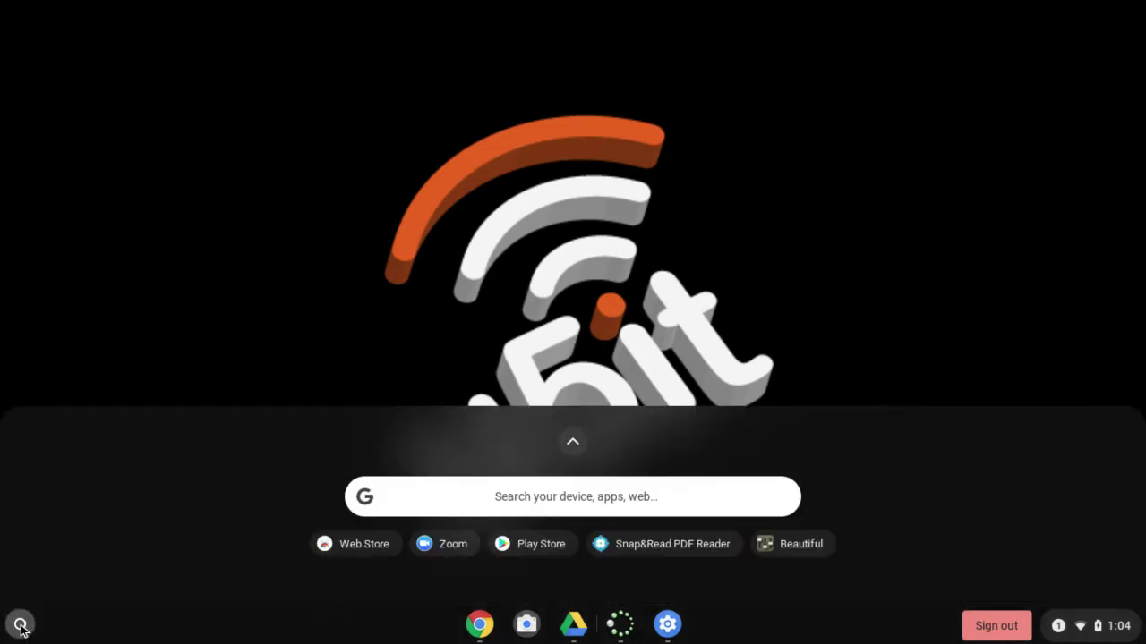
pyautogui.click(573, 442)
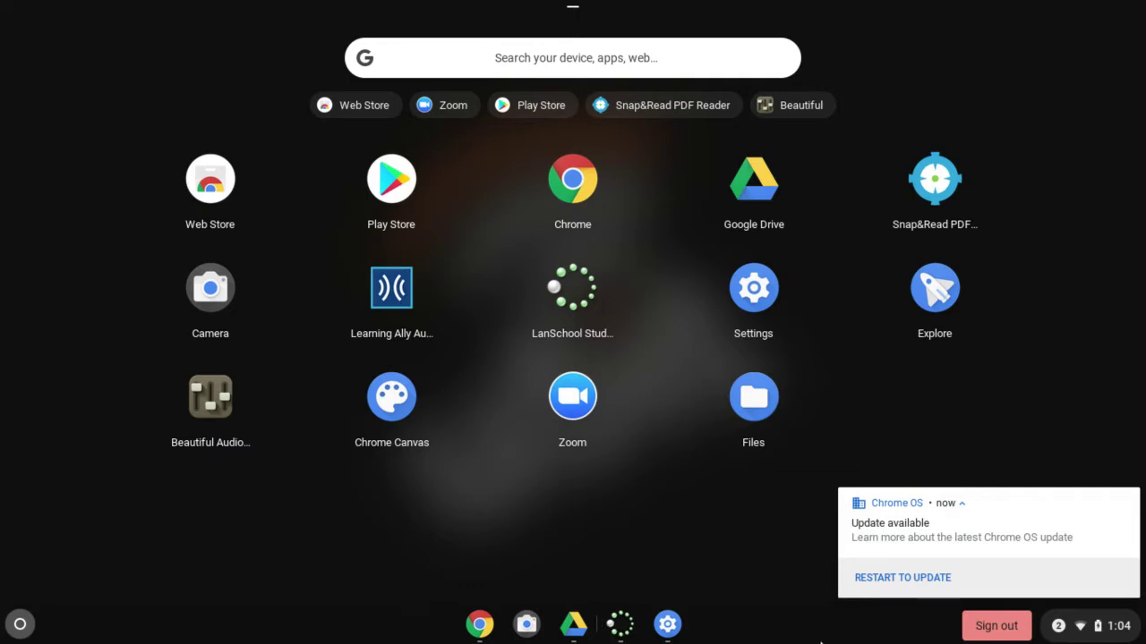
pyautogui.click(1128, 499)
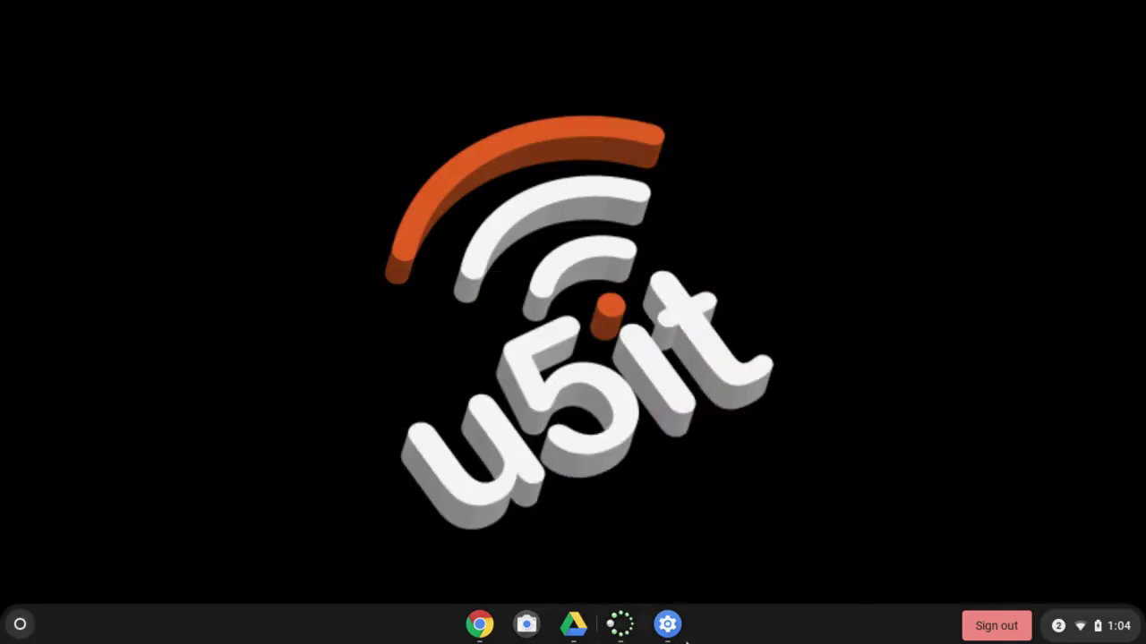
# Pin the Files app from the full app list to the shelf and show its shelf options
pyautogui.click(21, 624)
pyautogui.click(579, 447)
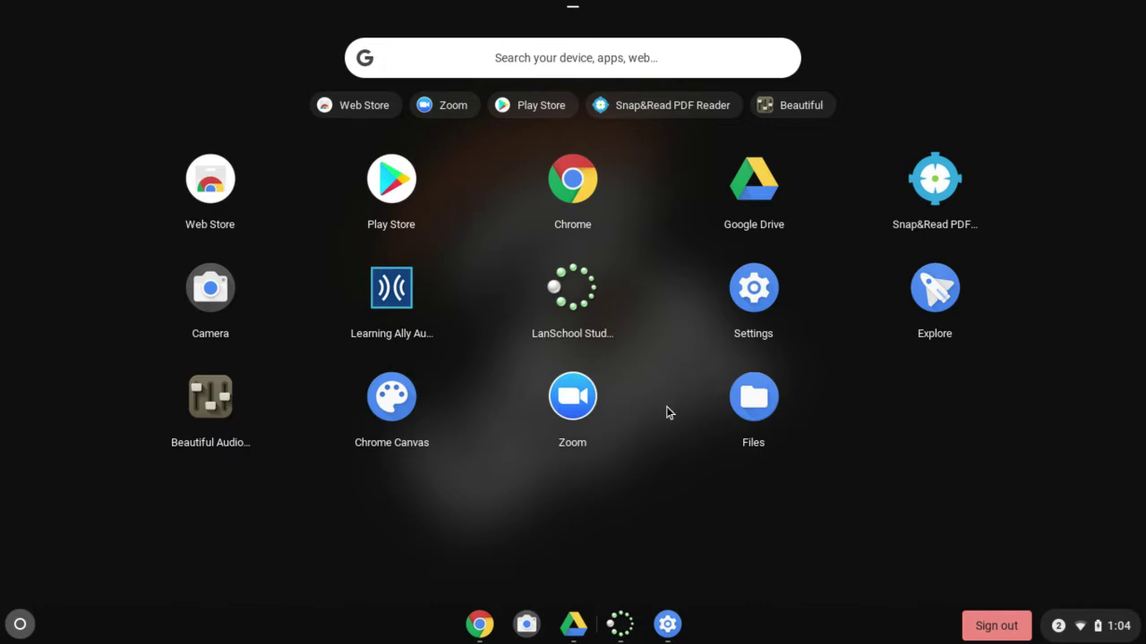
pyautogui.rightClick(752, 409)
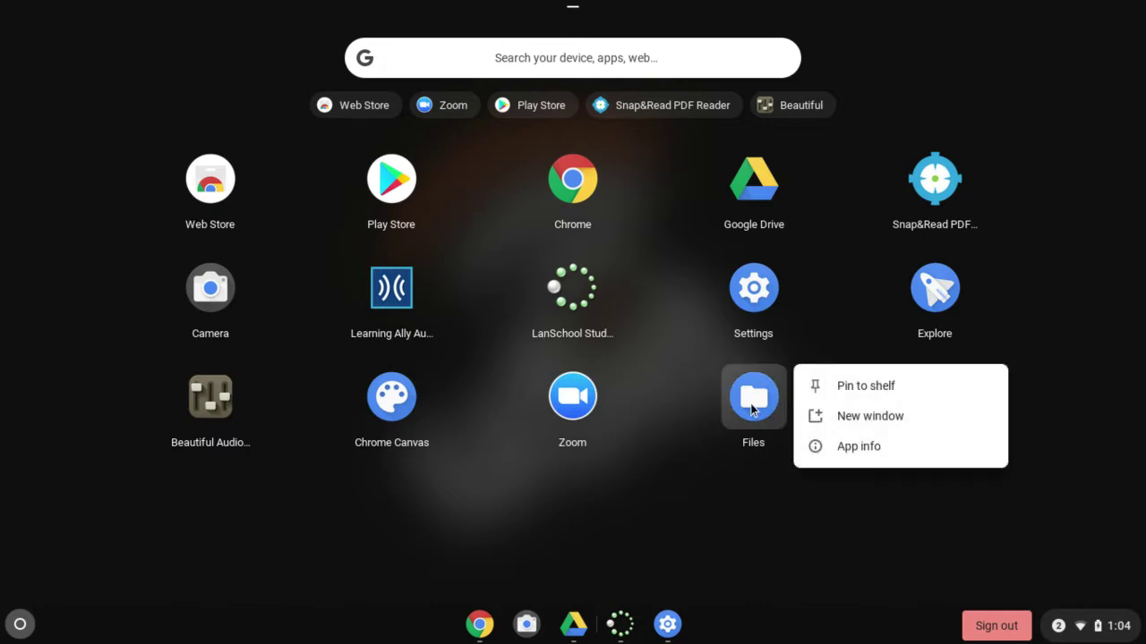
pyautogui.click(894, 392)
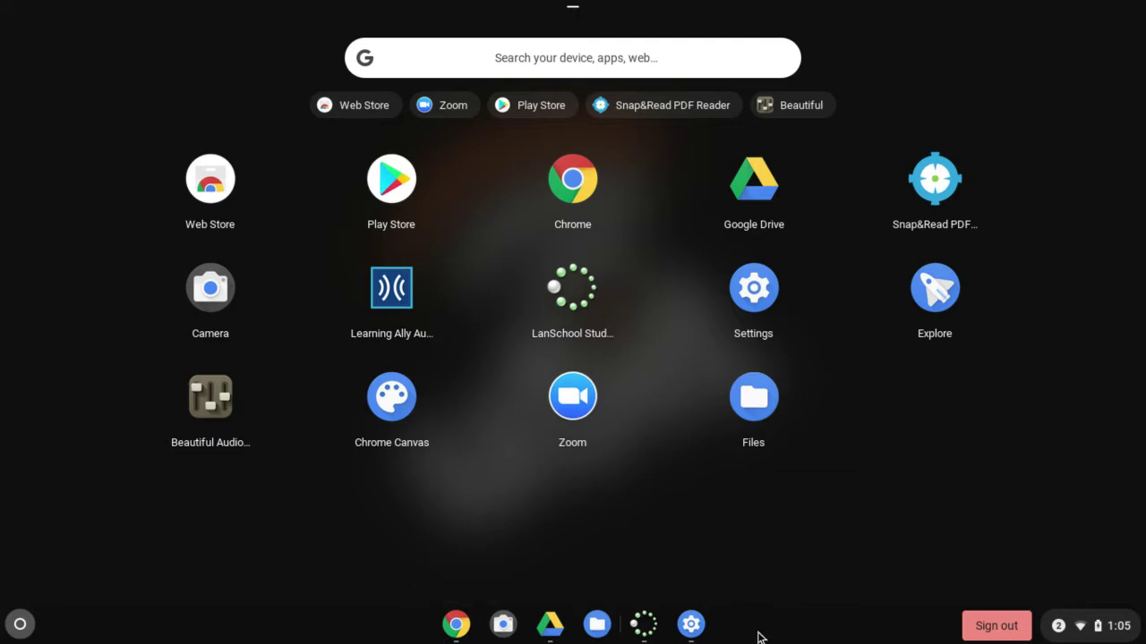
pyautogui.rightClick(605, 634)
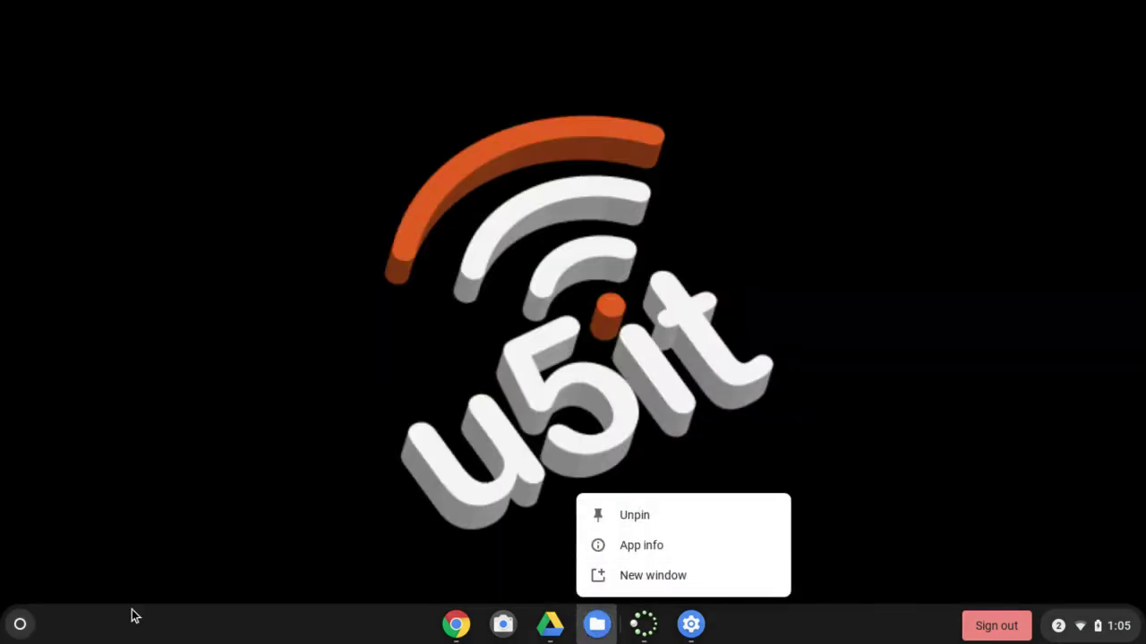
# Open the Web Store from the full app list and browse the apps and extensions in the Unit 5 category
pyautogui.click(21, 624)
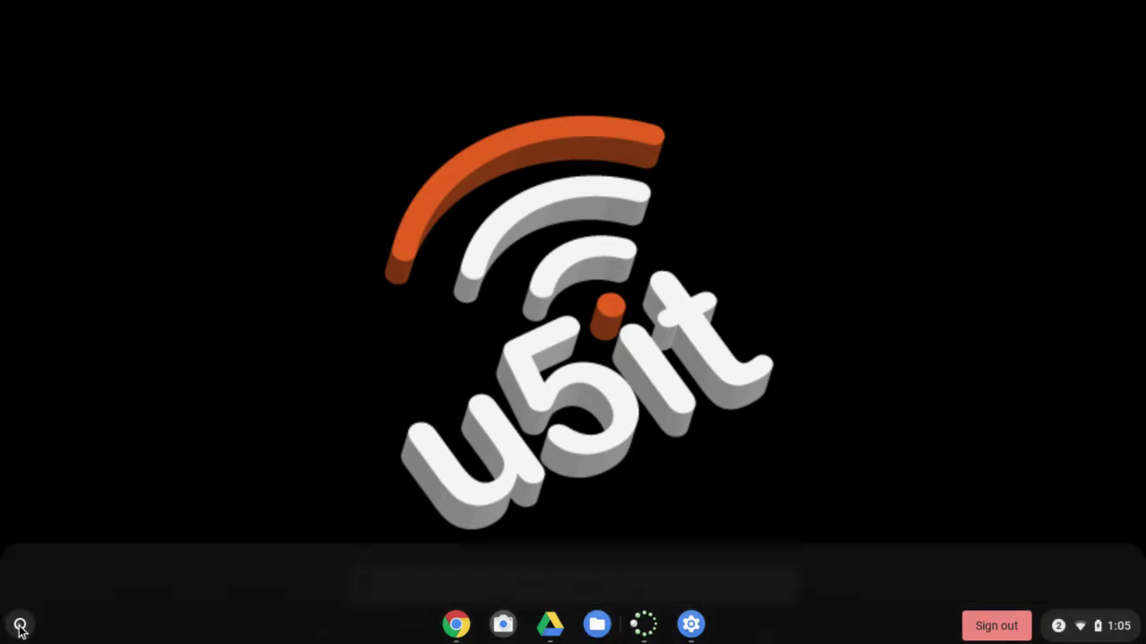
pyautogui.click(577, 445)
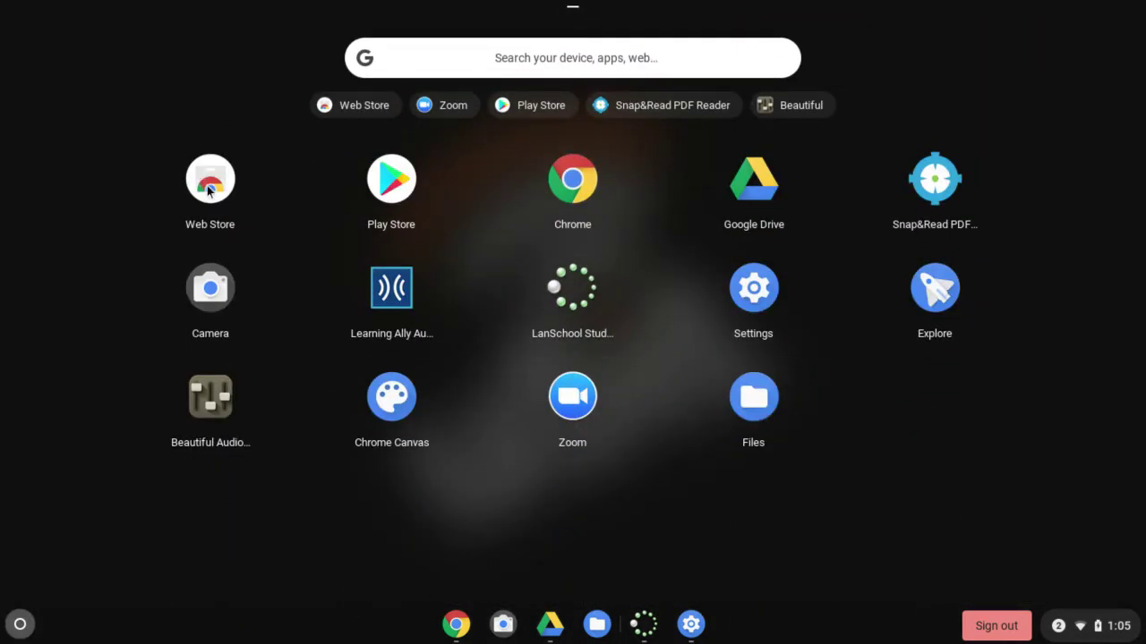
pyautogui.click(210, 190)
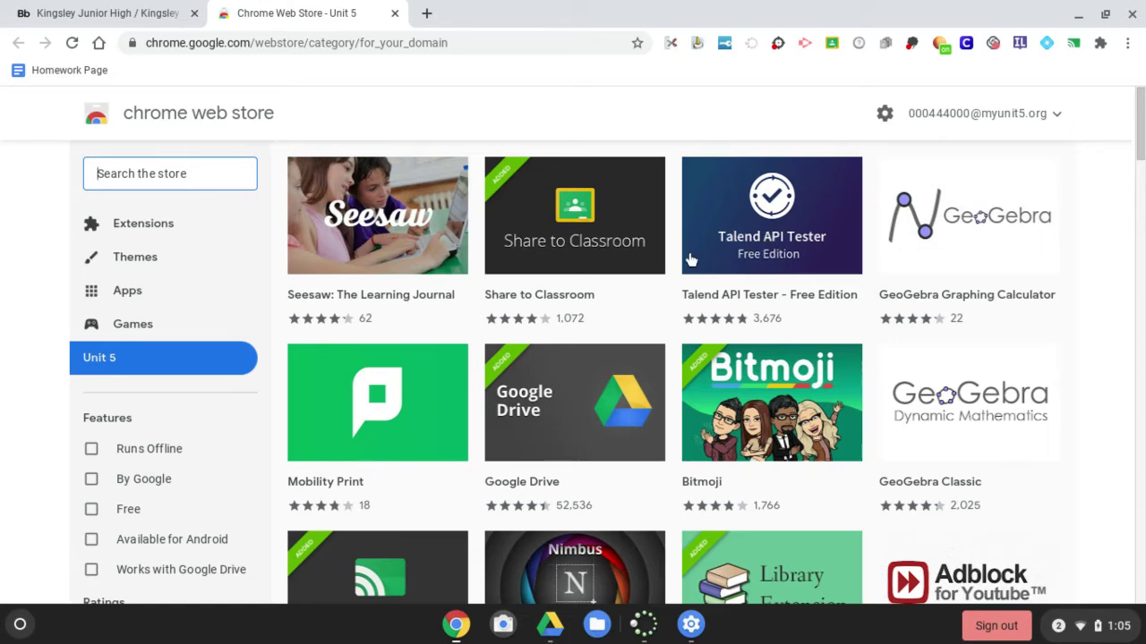
pyautogui.scroll(-8, 936, 448)
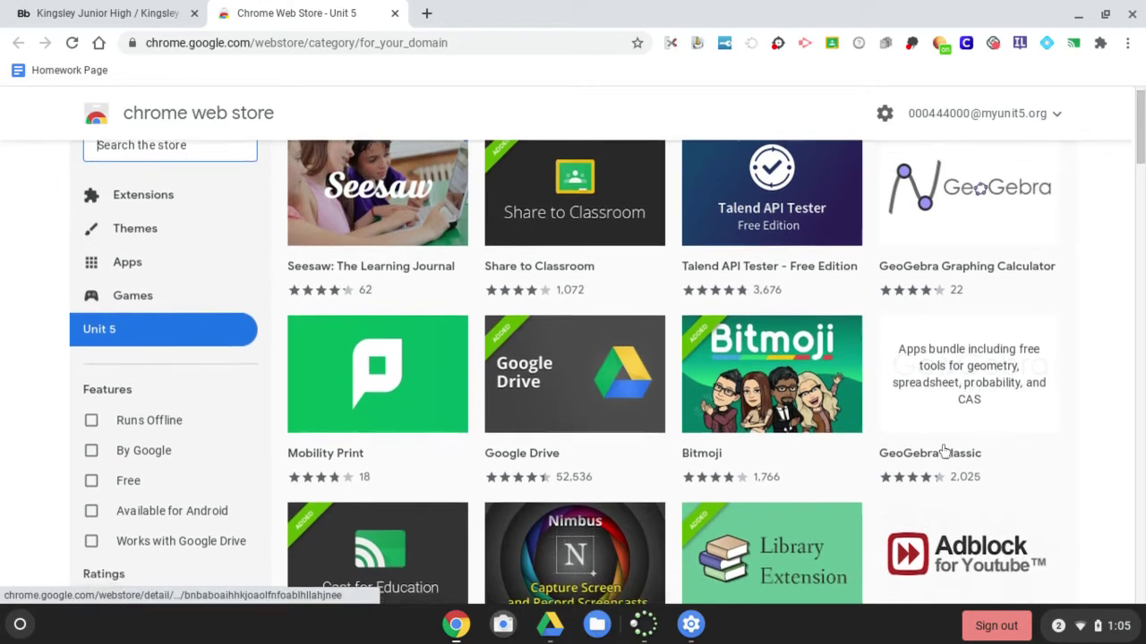
pyautogui.scroll(8, 959, 472)
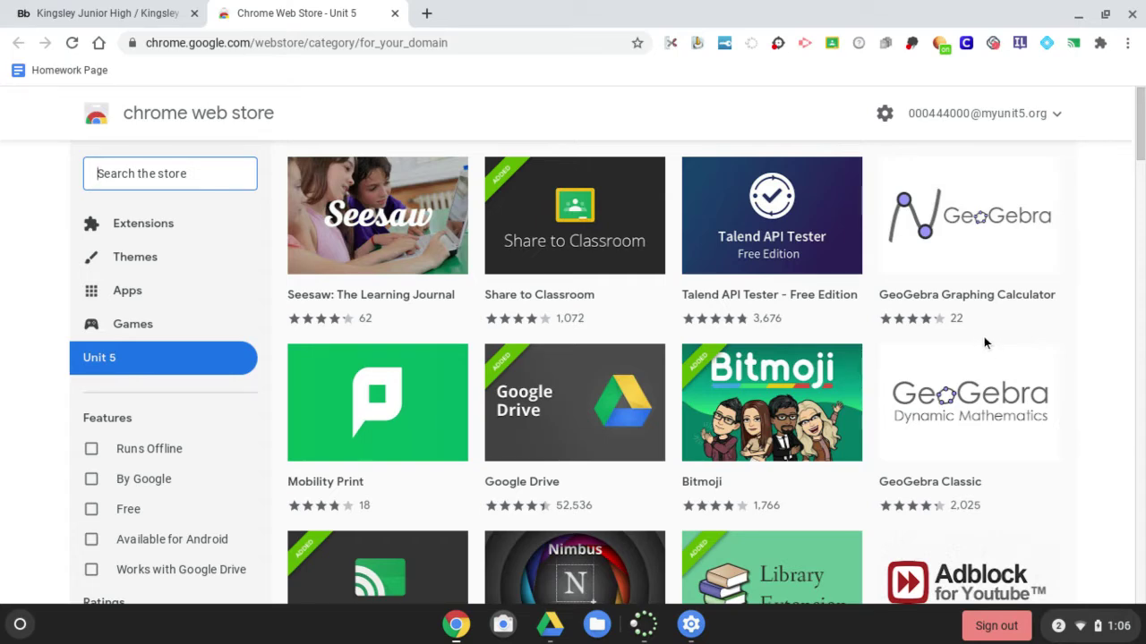
pyautogui.scroll(-2, 984, 336)
pyautogui.scroll(2, 957, 366)
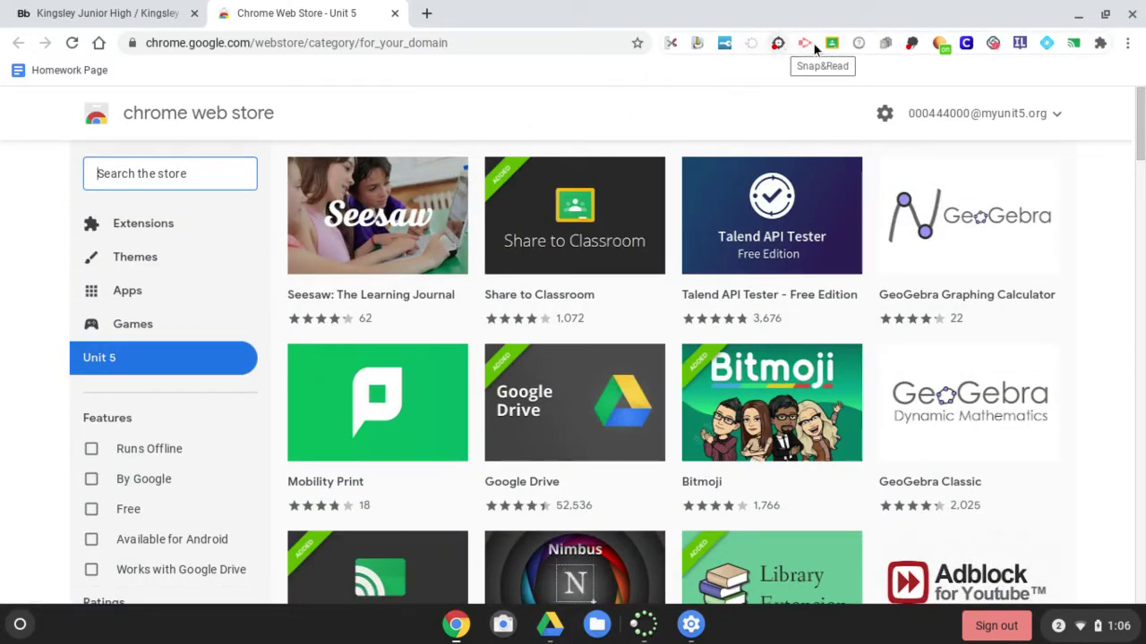
# Move the green Classroom extension icon beside Snap&Read two places further right in the row of browser extensions
pyautogui.moveTo(836, 46); pyautogui.dragTo(881, 44)
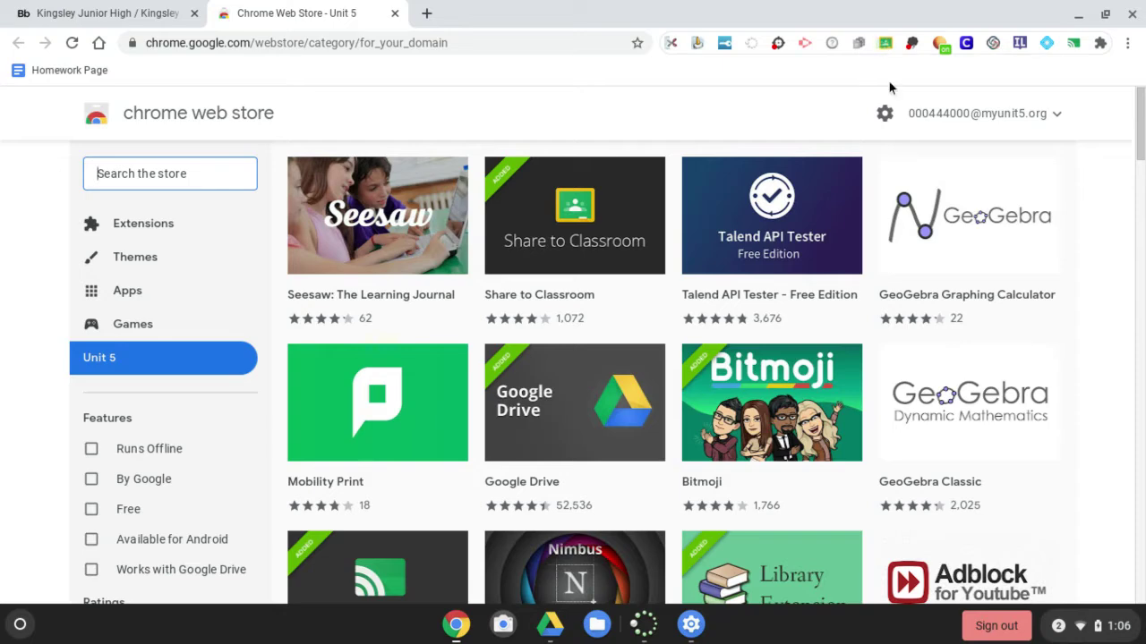
# Open the Files app, view the Downloads folder, and close the Files window
pyautogui.click(23, 626)
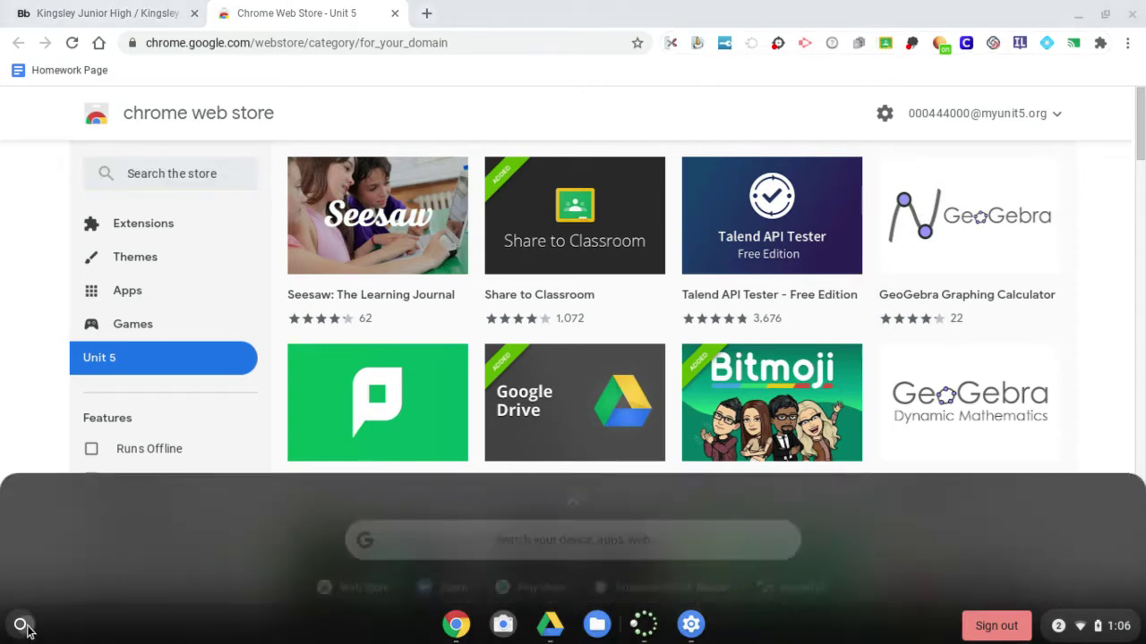
pyautogui.click(575, 441)
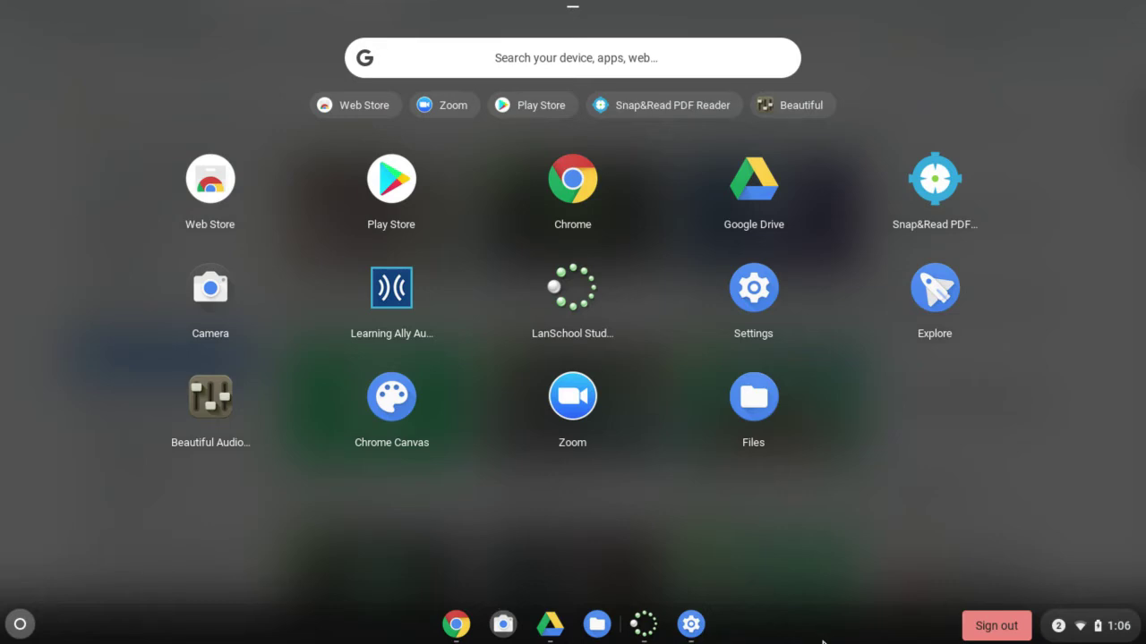
pyautogui.click(597, 625)
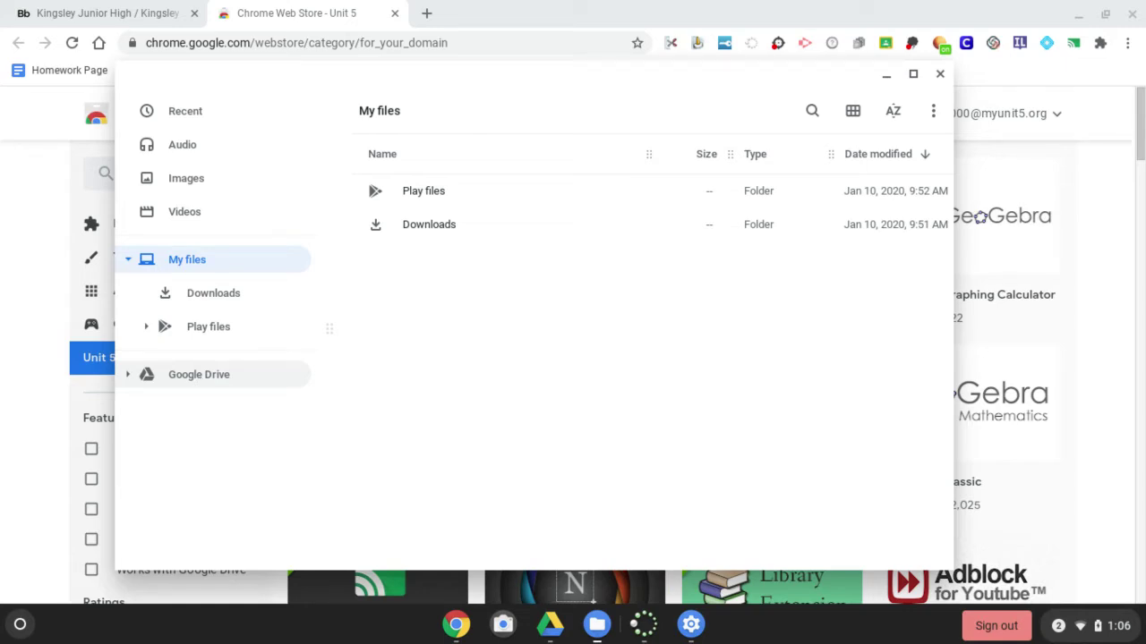
pyautogui.click(215, 295)
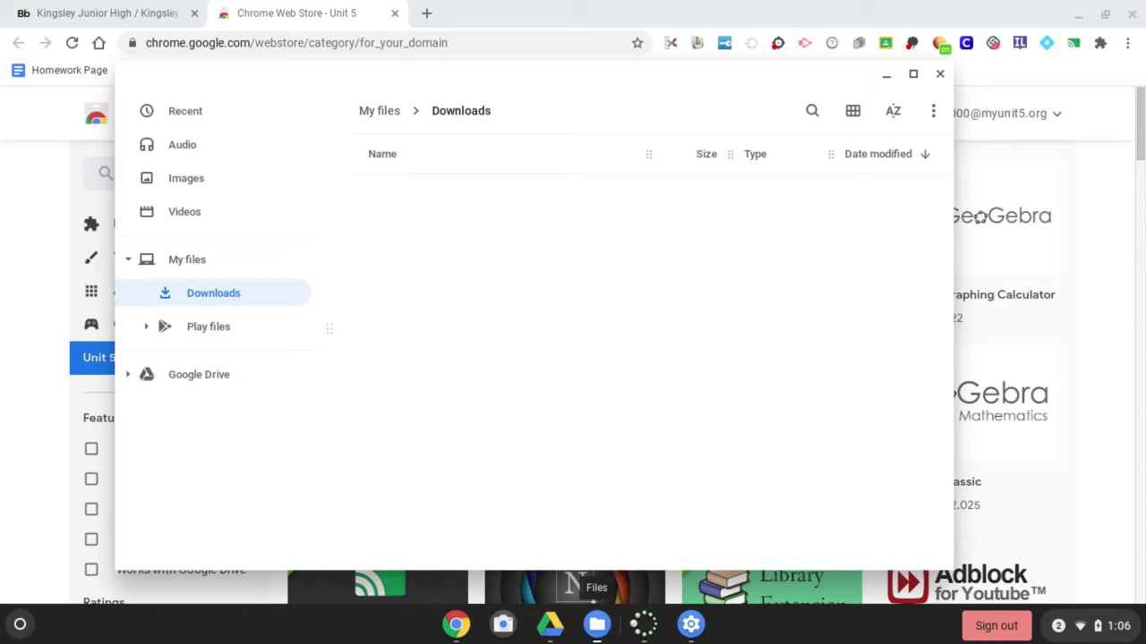
pyautogui.click(940, 75)
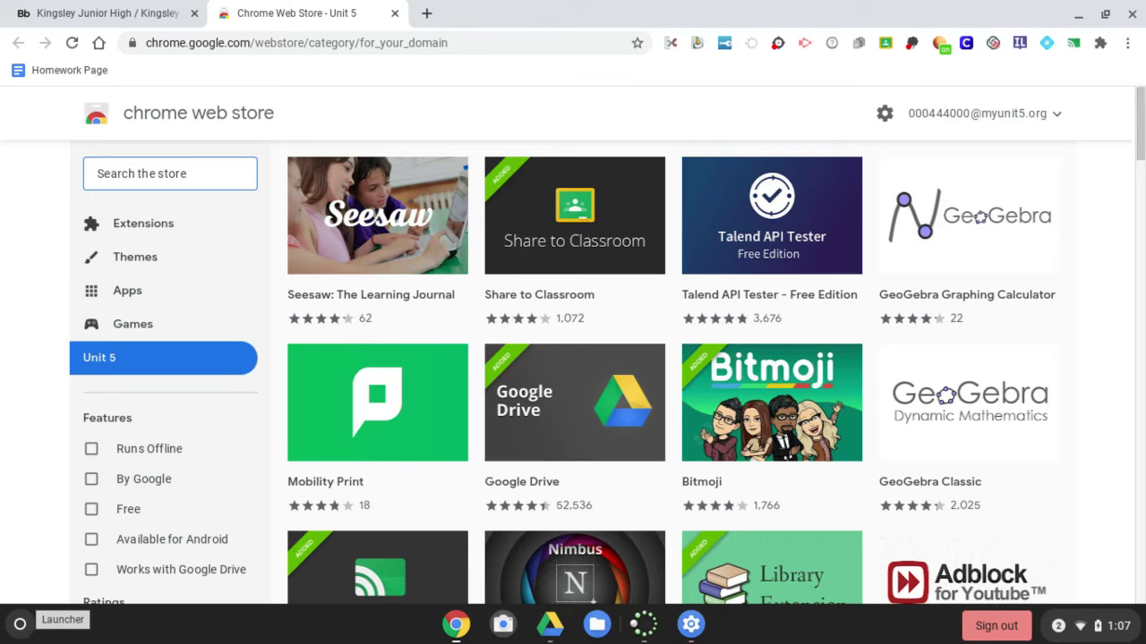
# Pin the Learning Ally app from the full app list to the shelf and close the launcher
pyautogui.click(22, 624)
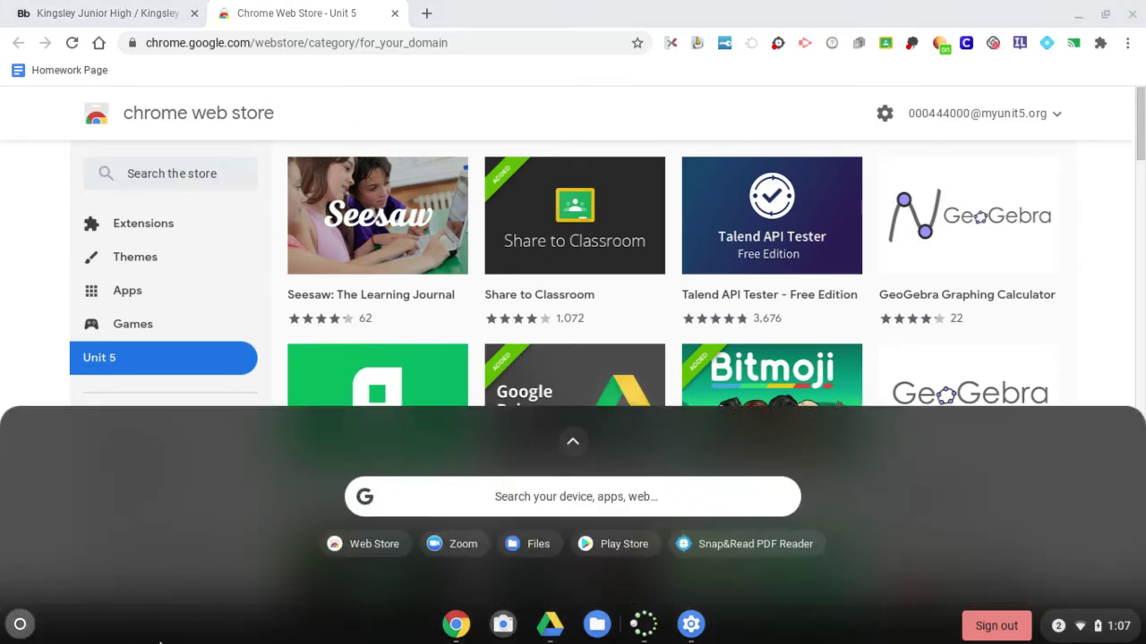
pyautogui.click(574, 443)
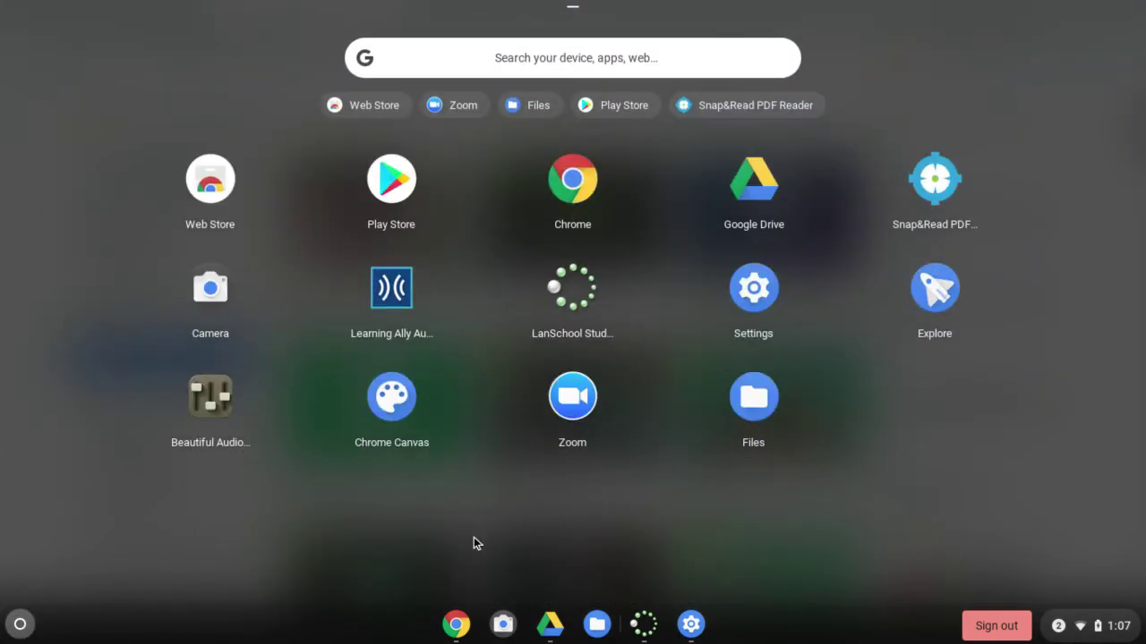
pyautogui.rightClick(391, 288)
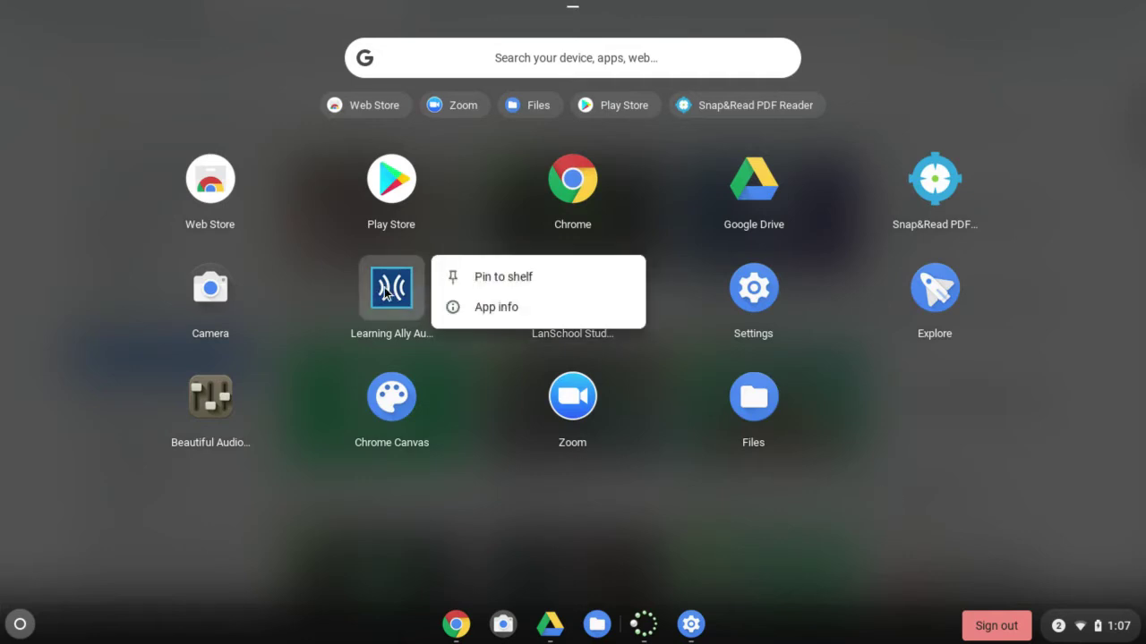
pyautogui.click(503, 282)
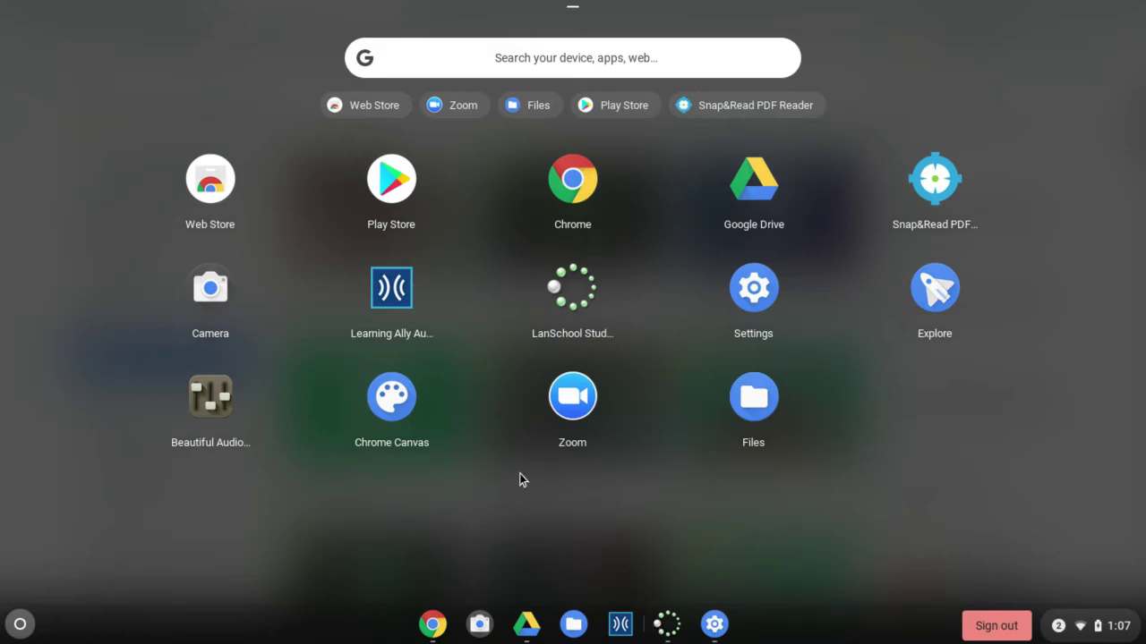
pyautogui.click(20, 624)
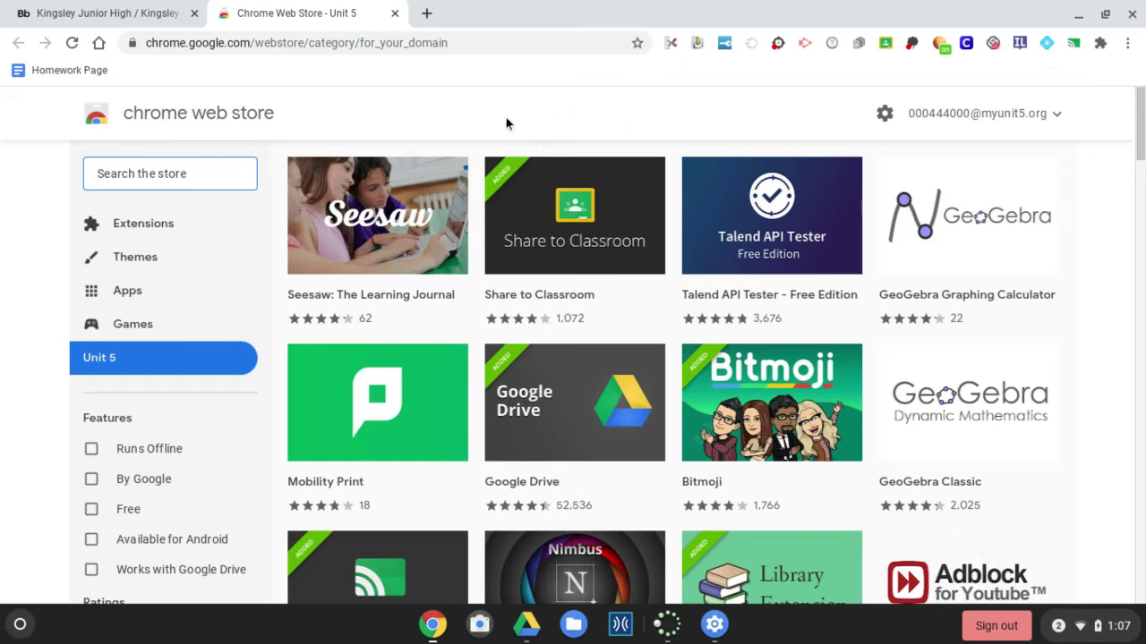
# Open a new browser tab and bring up the profile photo selection for the signed-in Google account
pyautogui.click(428, 17)
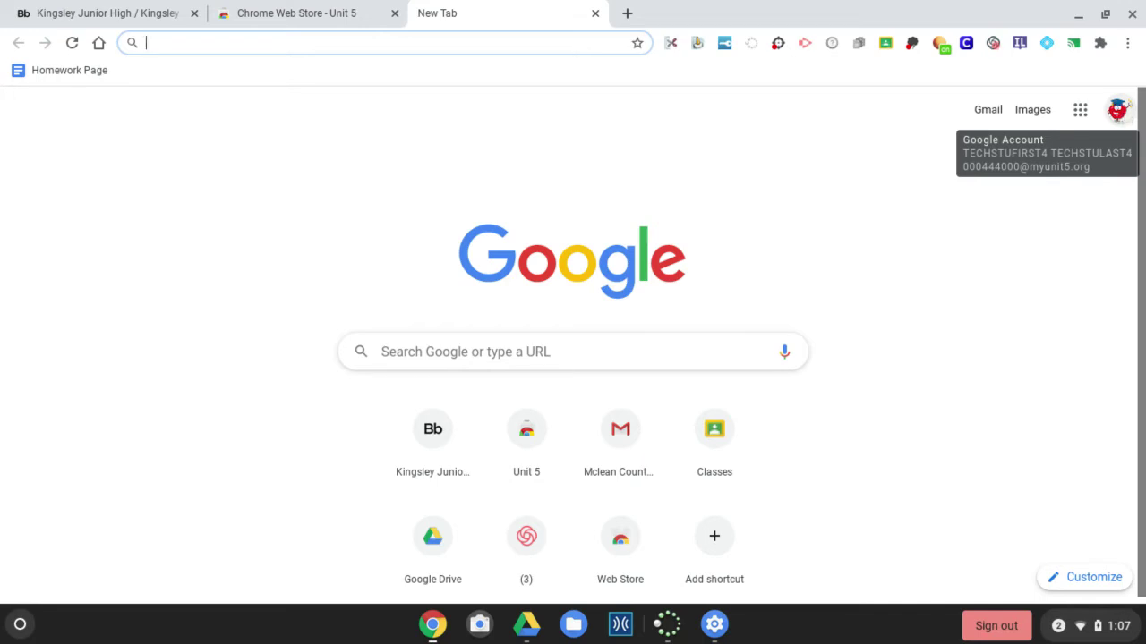
pyautogui.click(1117, 109)
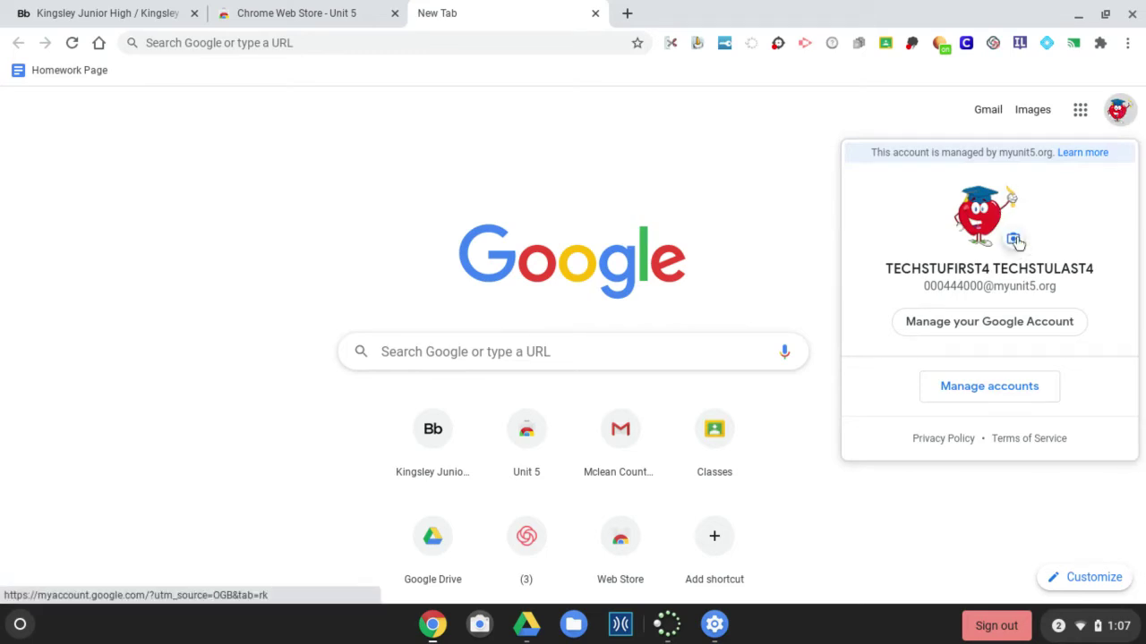
pyautogui.click(1015, 241)
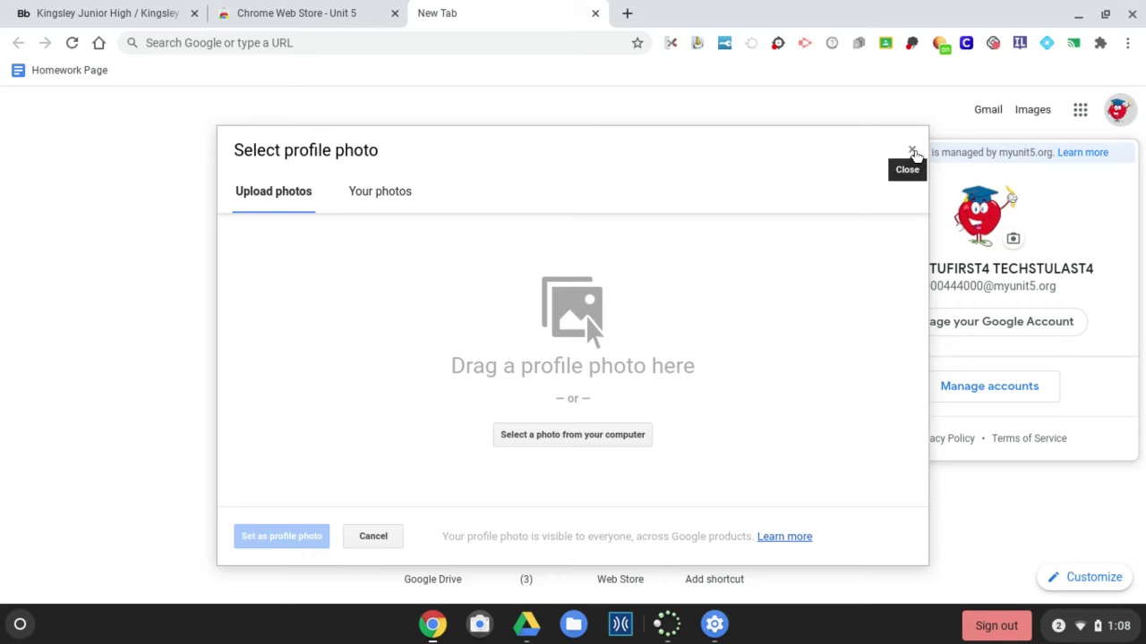
# Close the profile photo selection and account panel, and switch to the browser window showing My Drive
pyautogui.click(912, 150)
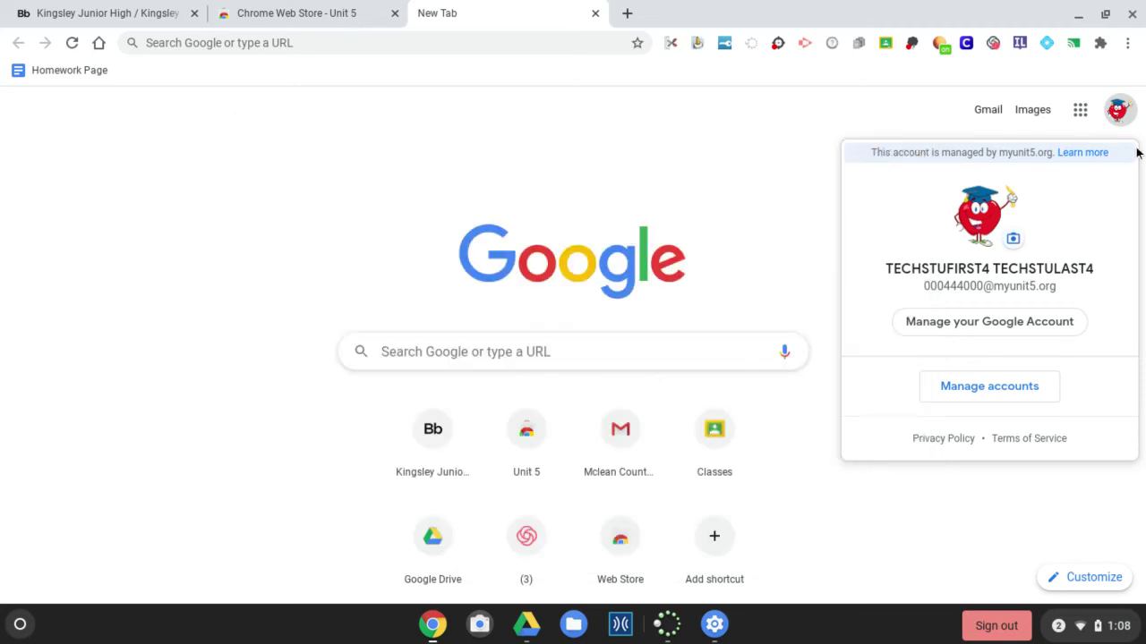
pyautogui.click(810, 176)
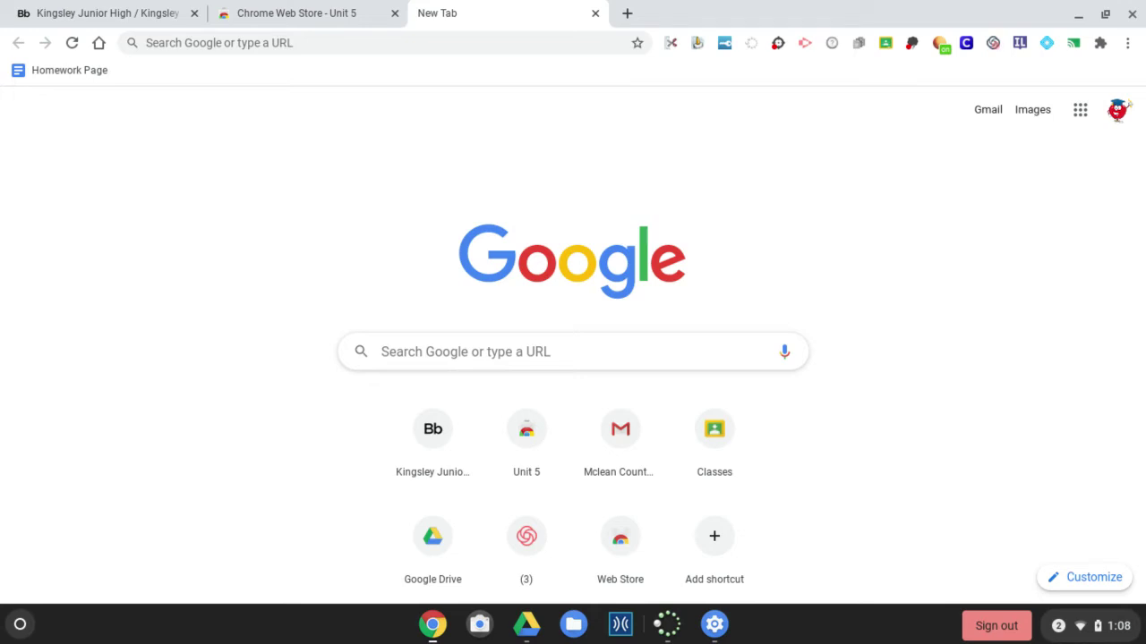
pyautogui.click(432, 624)
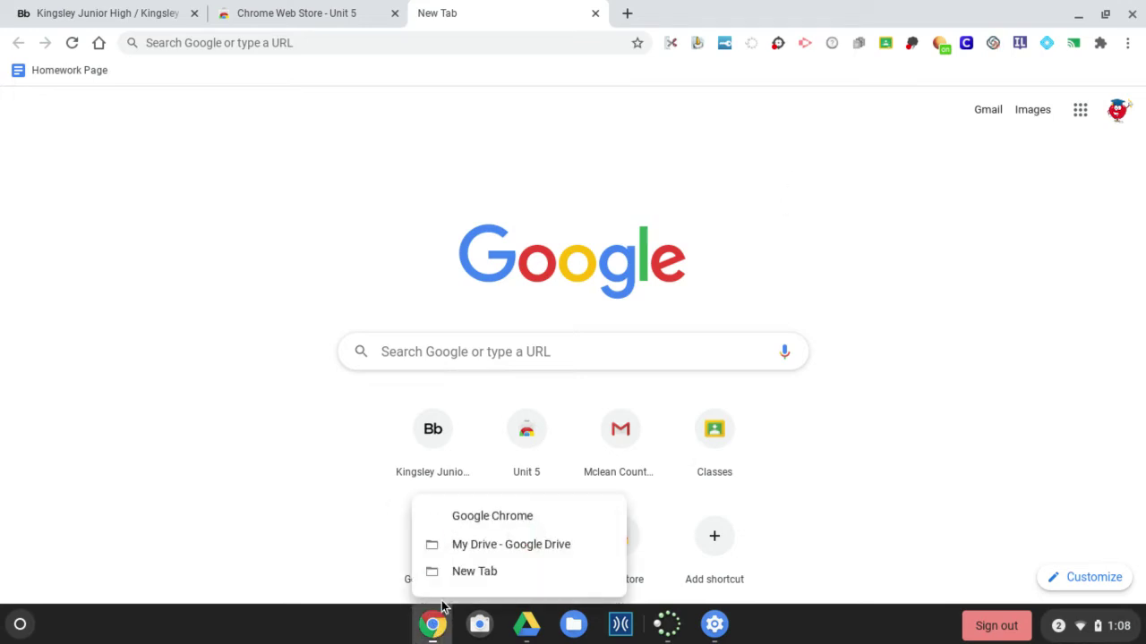
pyautogui.click(459, 546)
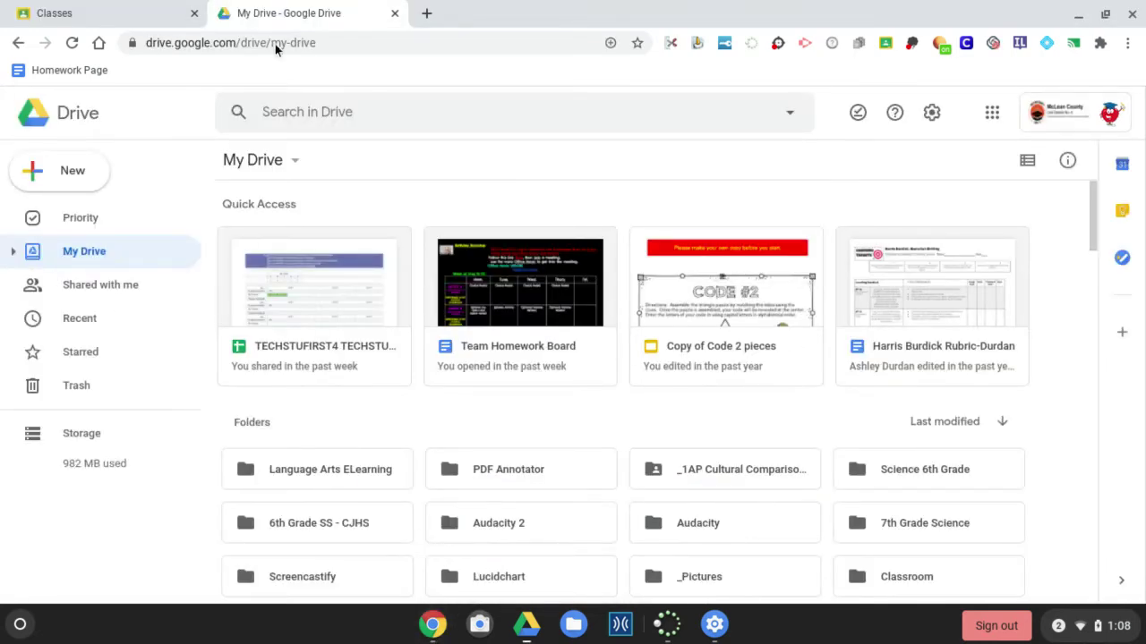
# View the Google Classroom class list in the neighbouring tab and return to My Drive
pyautogui.click(102, 15)
pyautogui.click(324, 14)
pyautogui.click(93, 9)
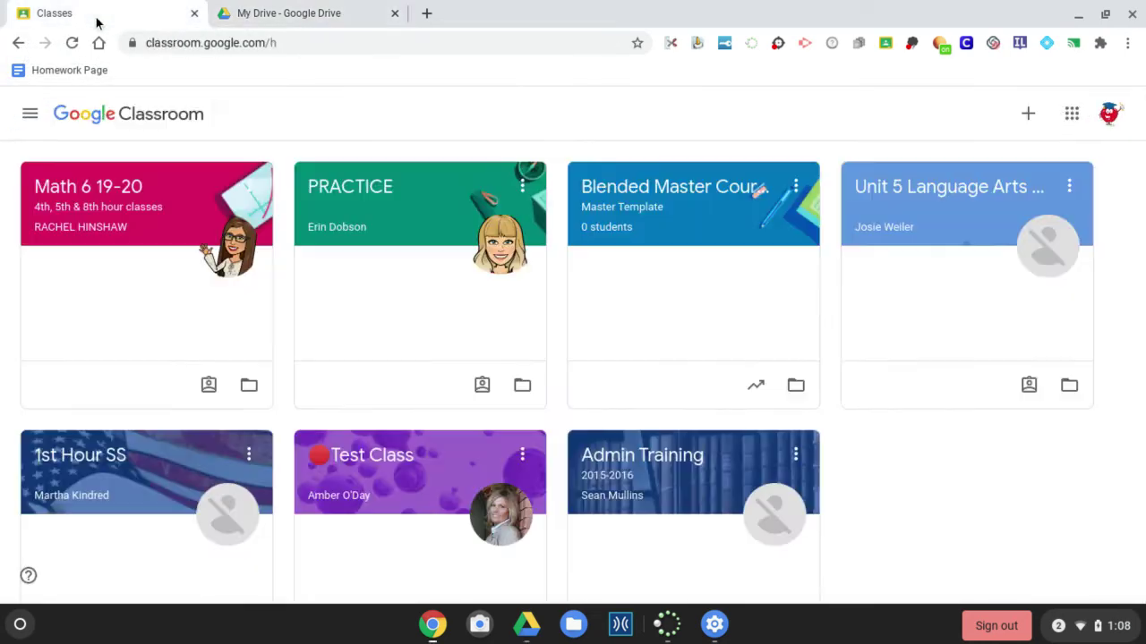
pyautogui.click(268, 14)
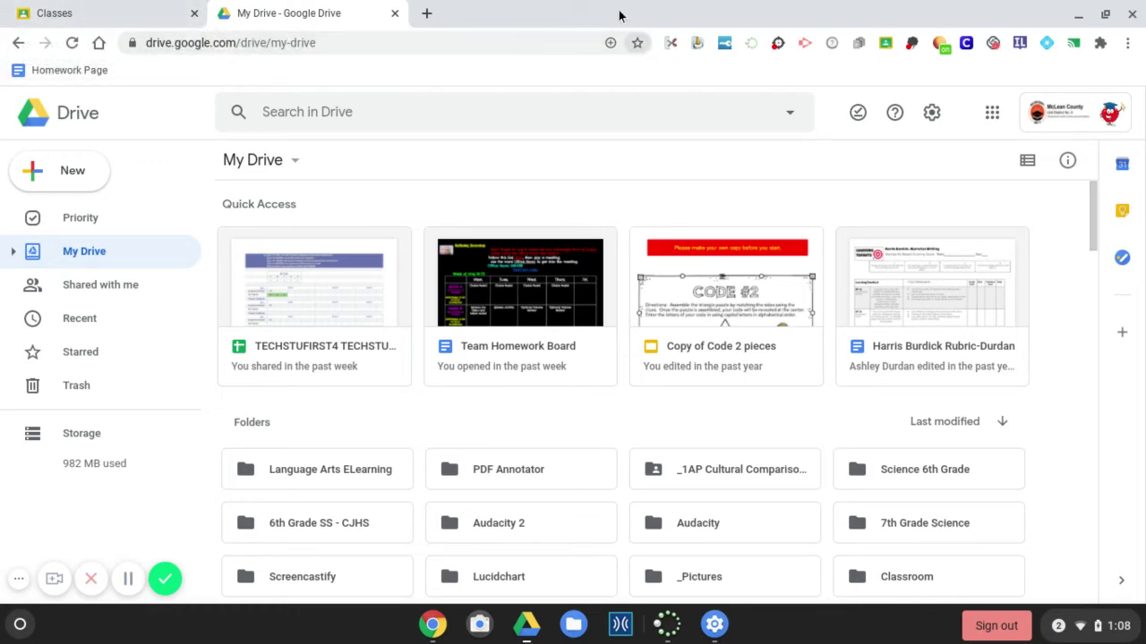
# Open the browser settings and go to the On startup section
pyautogui.click(1128, 45)
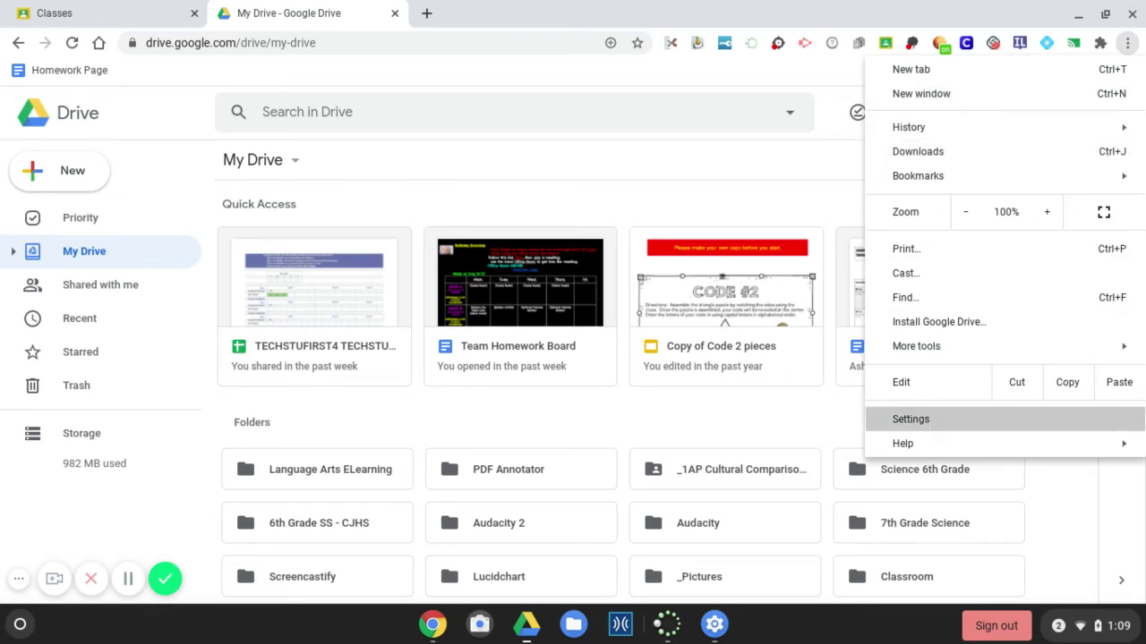
pyautogui.click(930, 421)
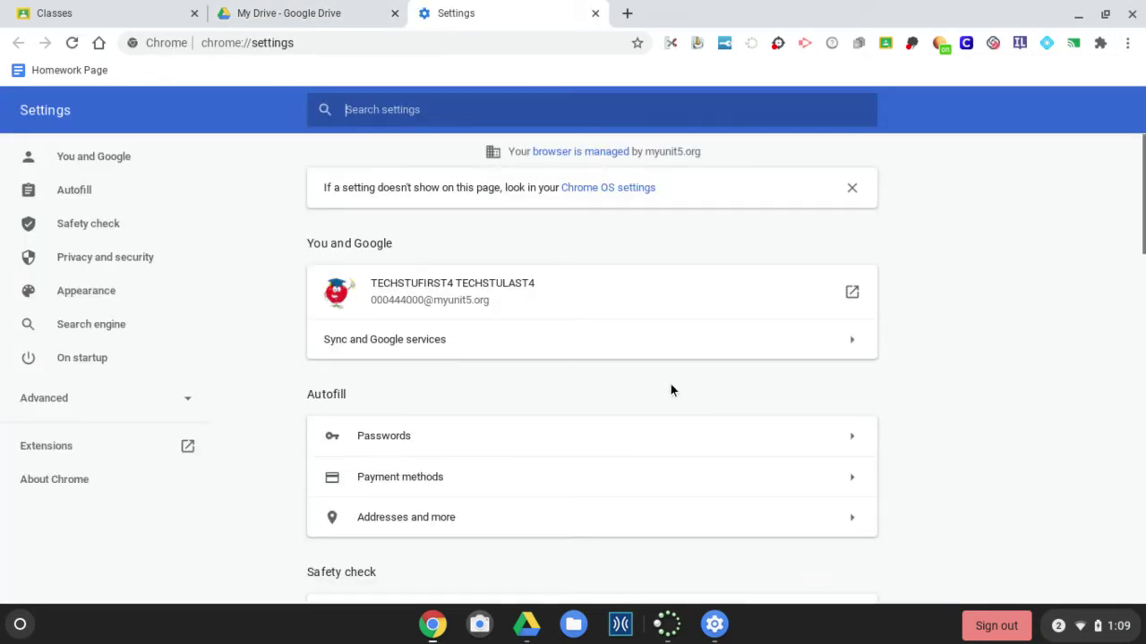
pyautogui.scroll(-8, 625, 304)
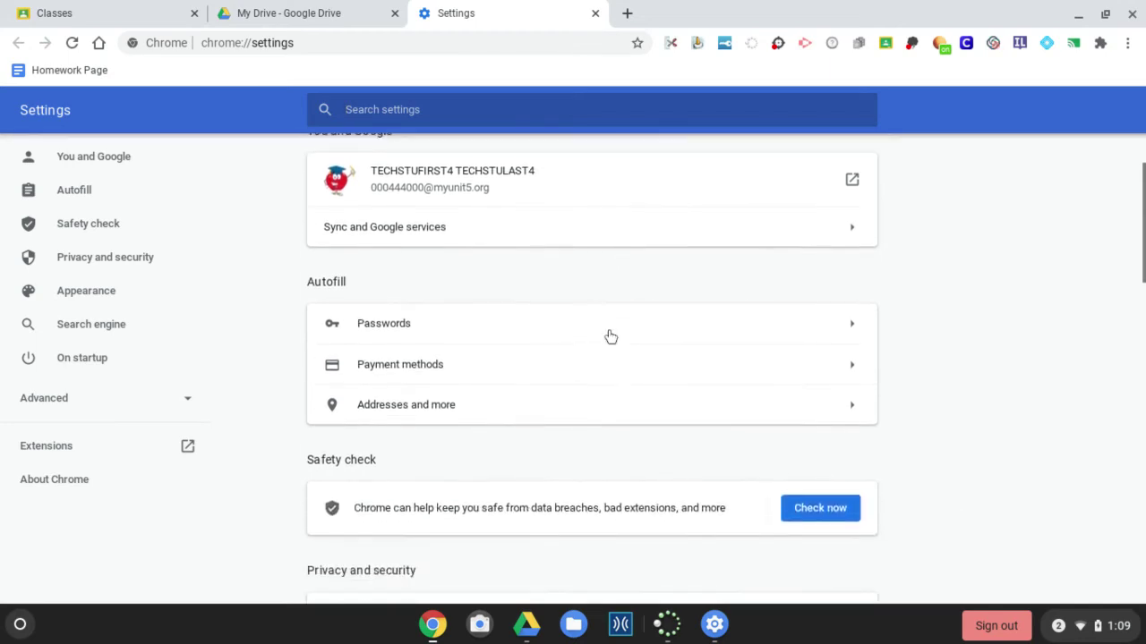
pyautogui.scroll(-5, 602, 347)
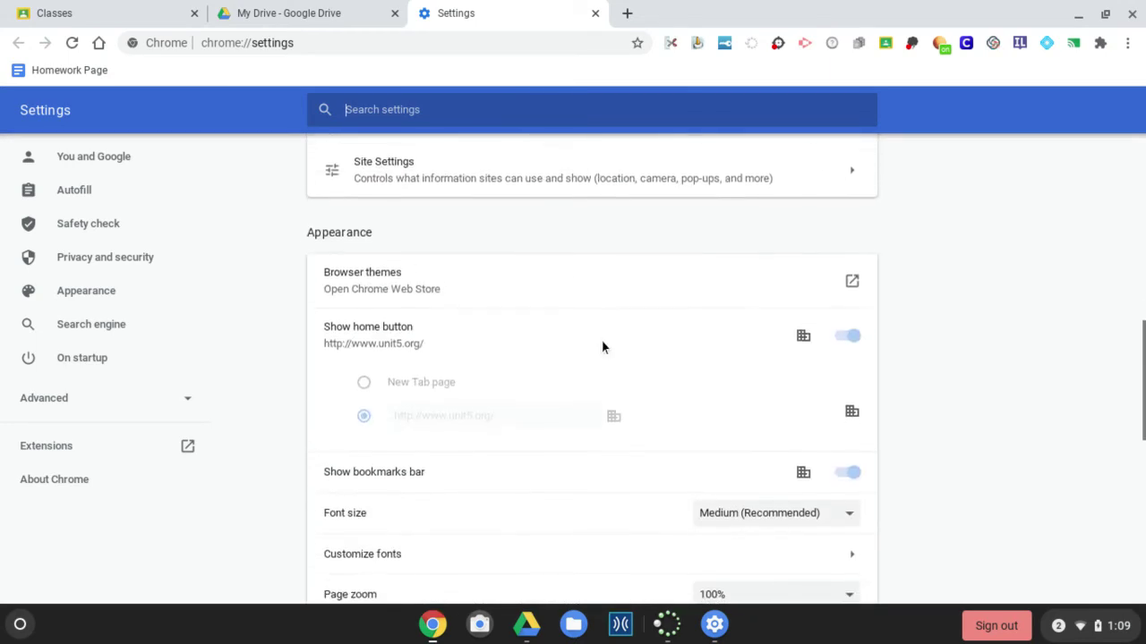
pyautogui.scroll(-1, 600, 347)
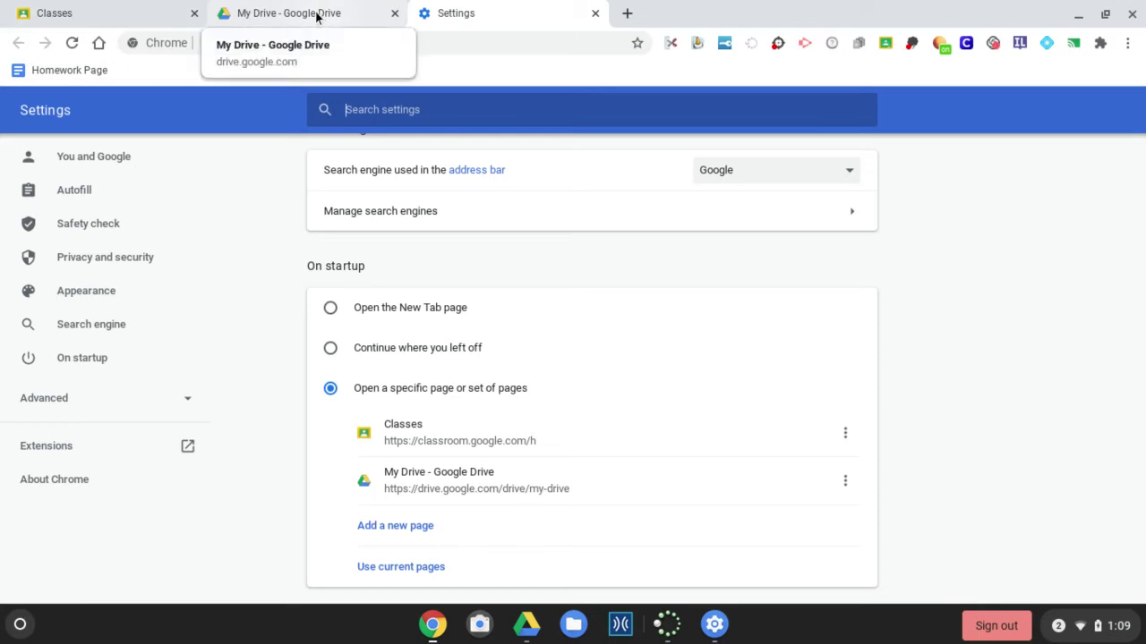
# Use the current pages as startup pages, and remove the Kingsley Junior High, Chrome Web Store and chrome://newtab entries from the list
pyautogui.click(392, 573)
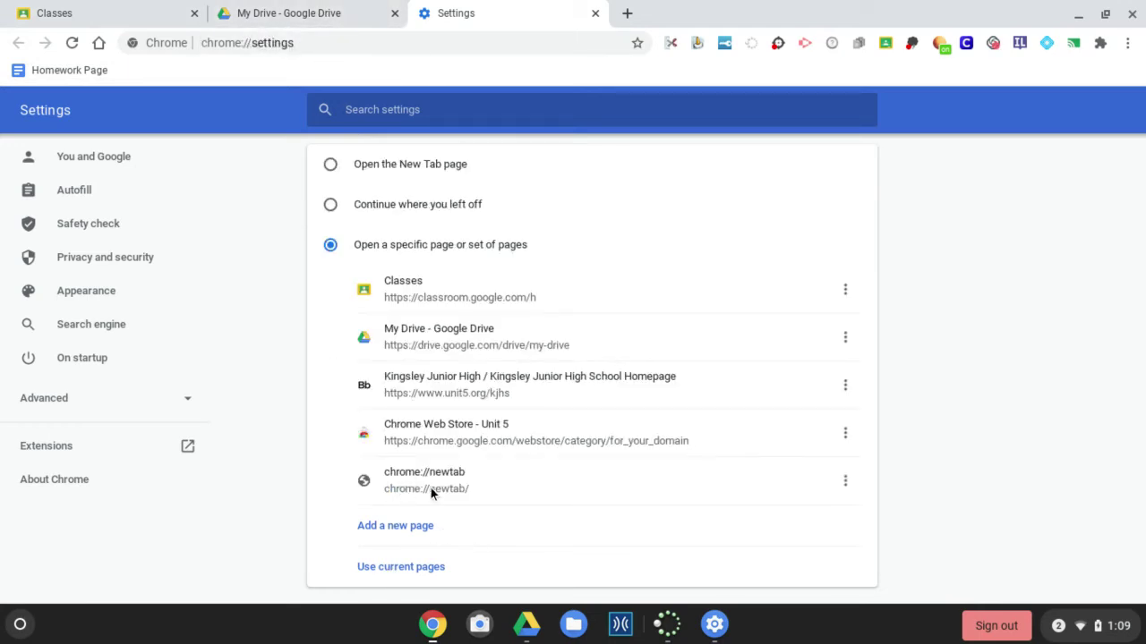
pyautogui.click(848, 394)
pyautogui.click(814, 425)
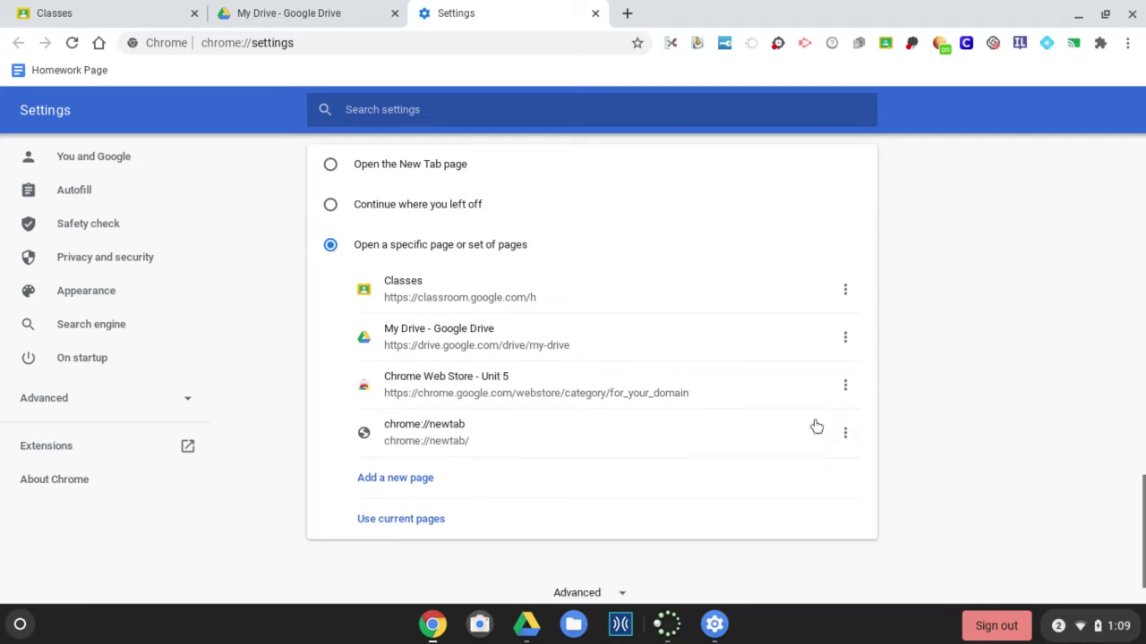
pyautogui.click(846, 388)
pyautogui.click(819, 419)
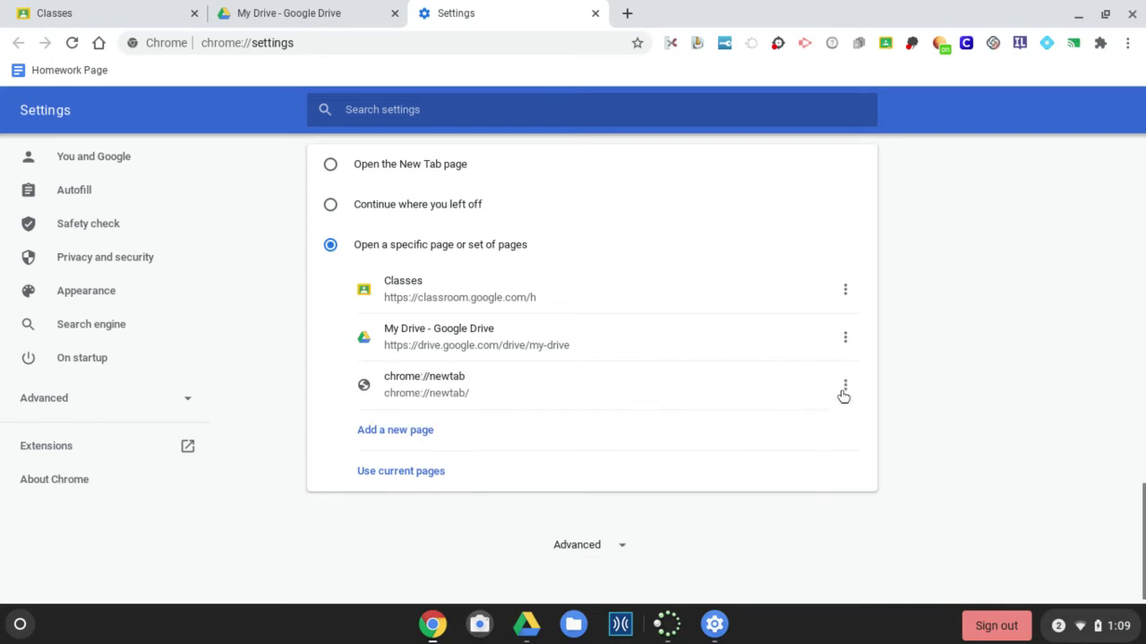
pyautogui.click(844, 390)
pyautogui.click(796, 414)
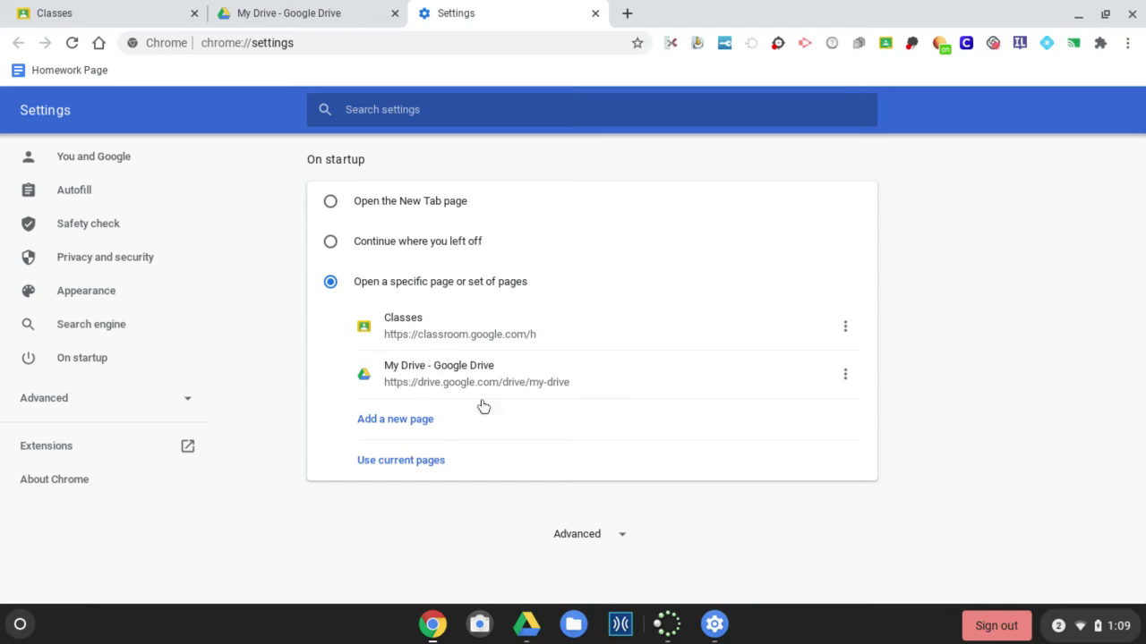
# Clear cookies, other site data and cached images and files for all time, and close the settings
pyautogui.scroll(1, 680, 385)
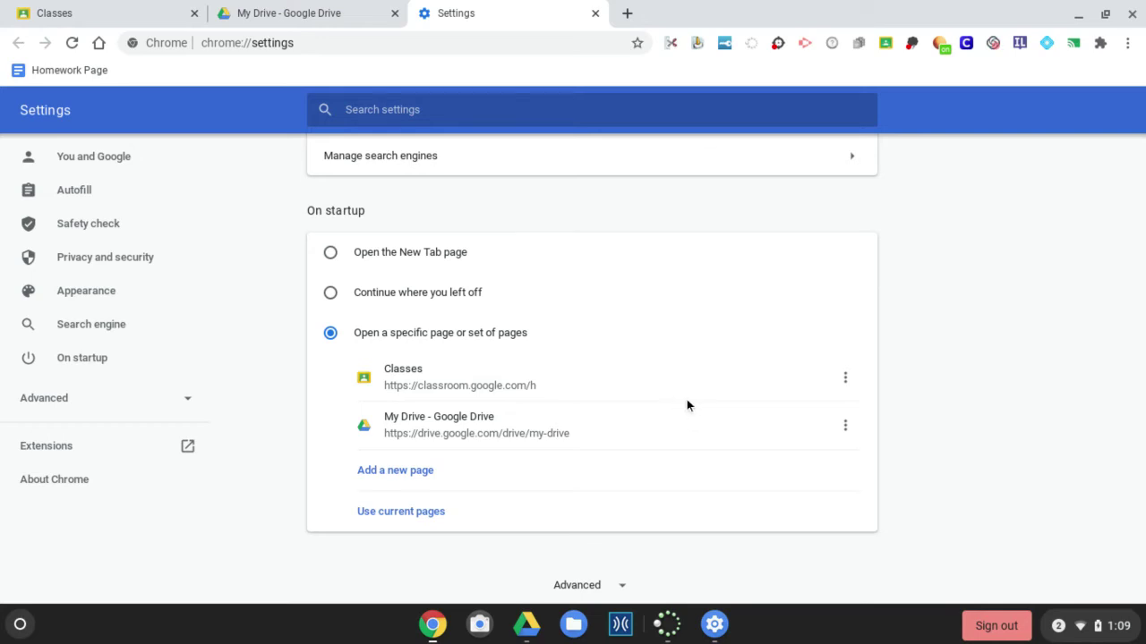
pyautogui.scroll(1, 685, 403)
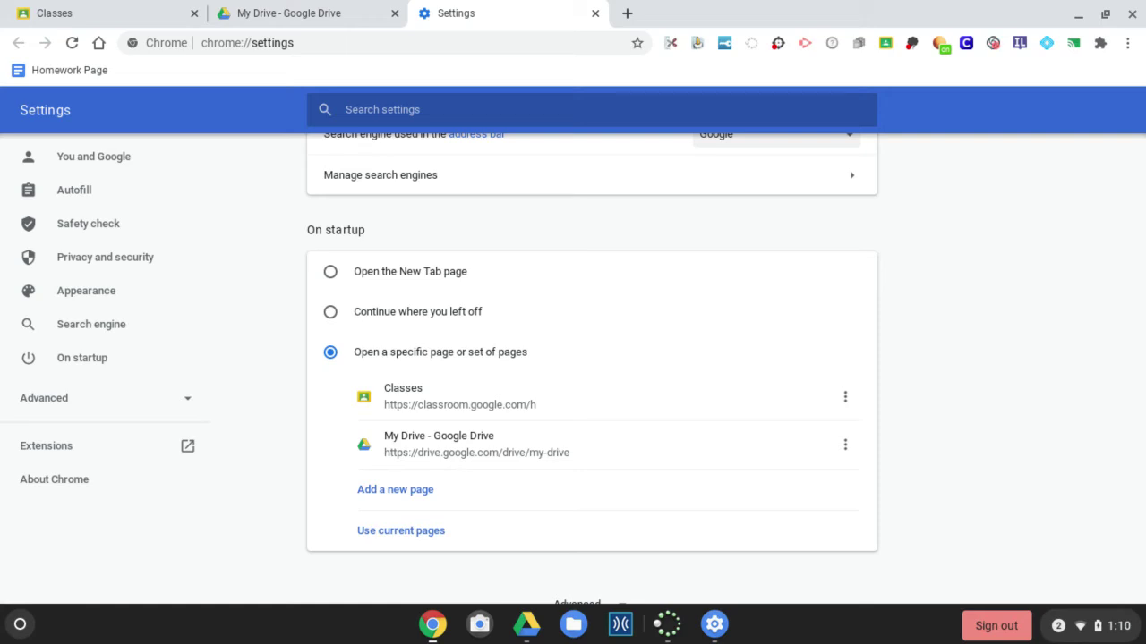
pyautogui.scroll(3, 606, 310)
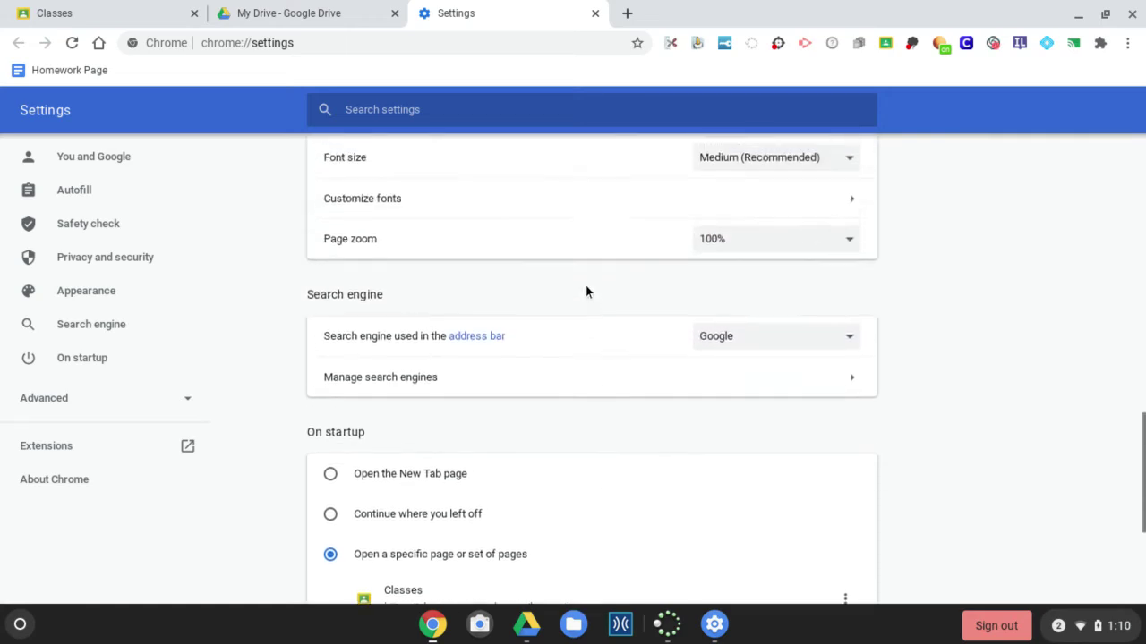
pyautogui.scroll(5, 586, 288)
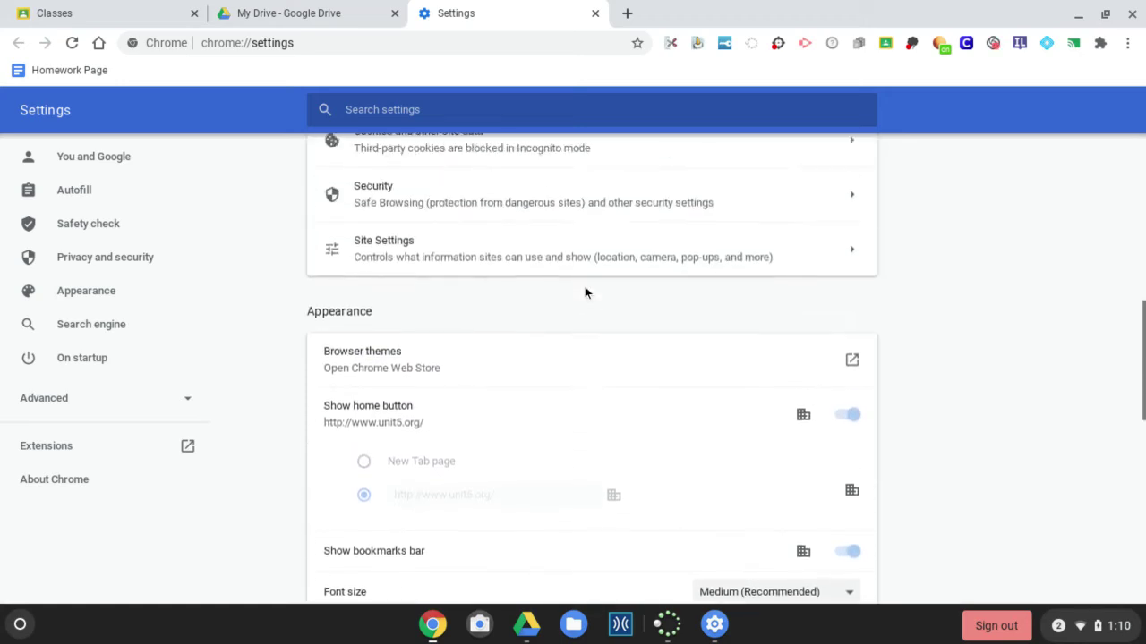
pyautogui.scroll(1, 584, 286)
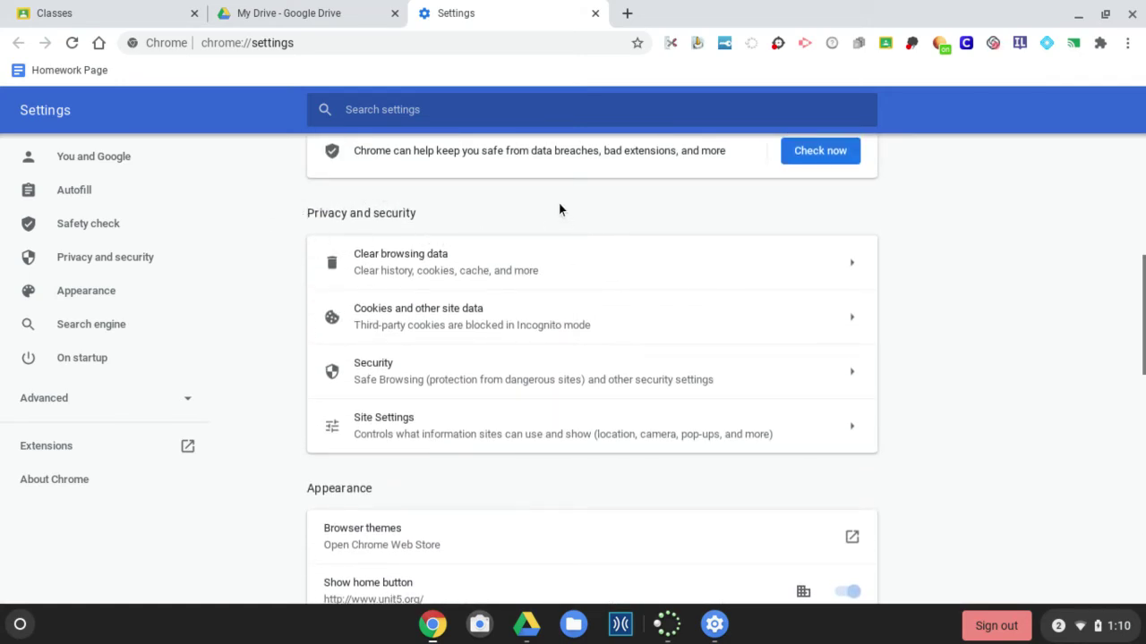
pyautogui.click(388, 260)
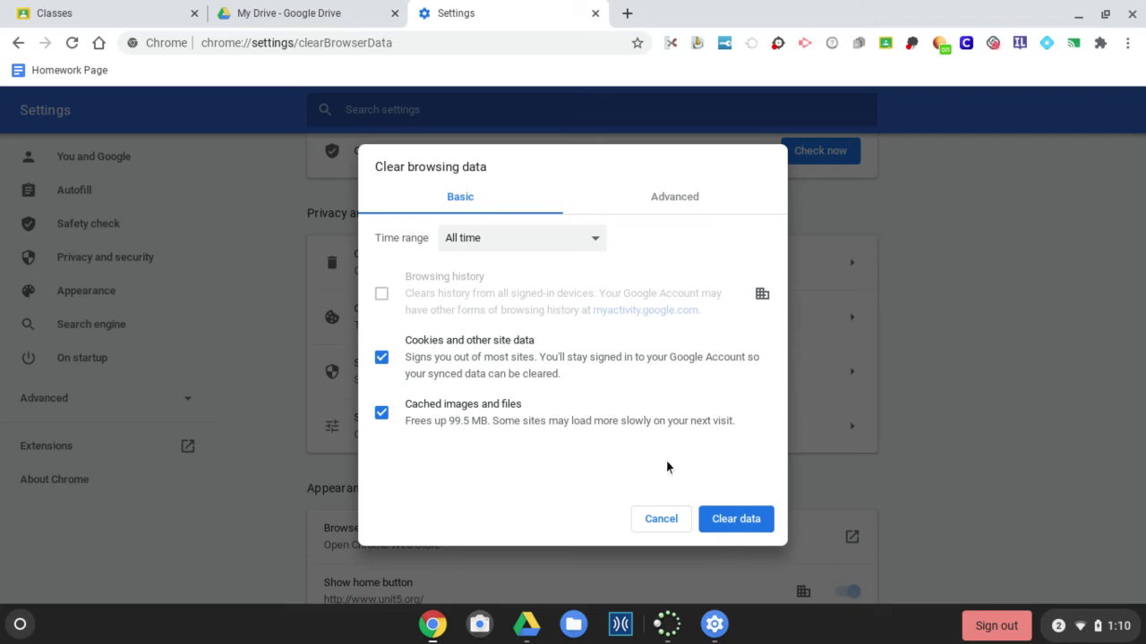
pyautogui.click(740, 521)
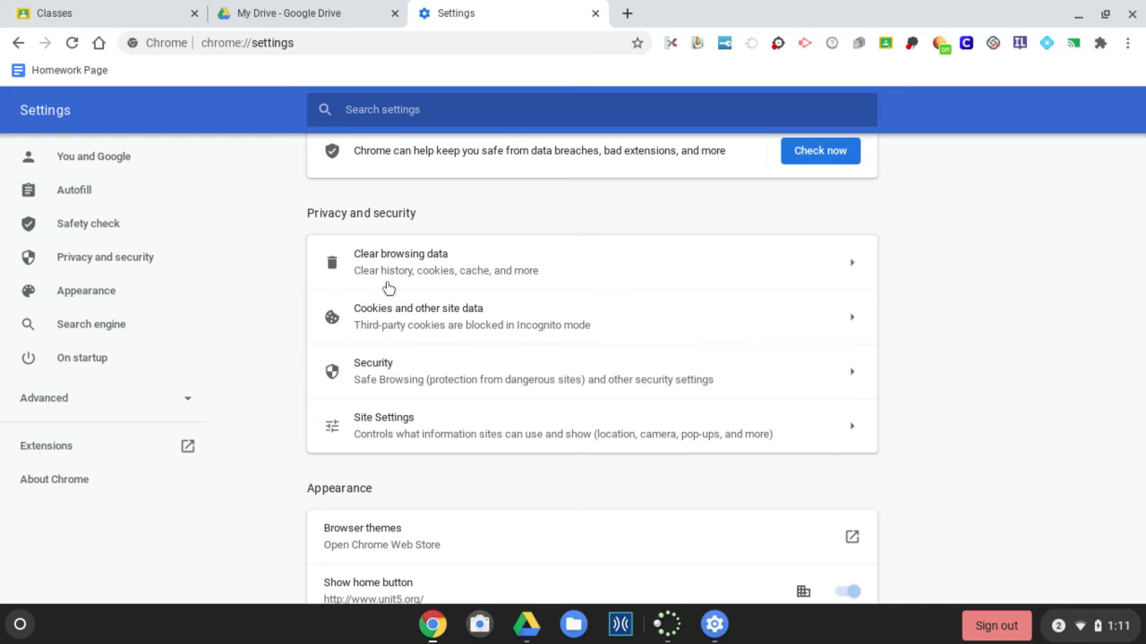
pyautogui.click(594, 13)
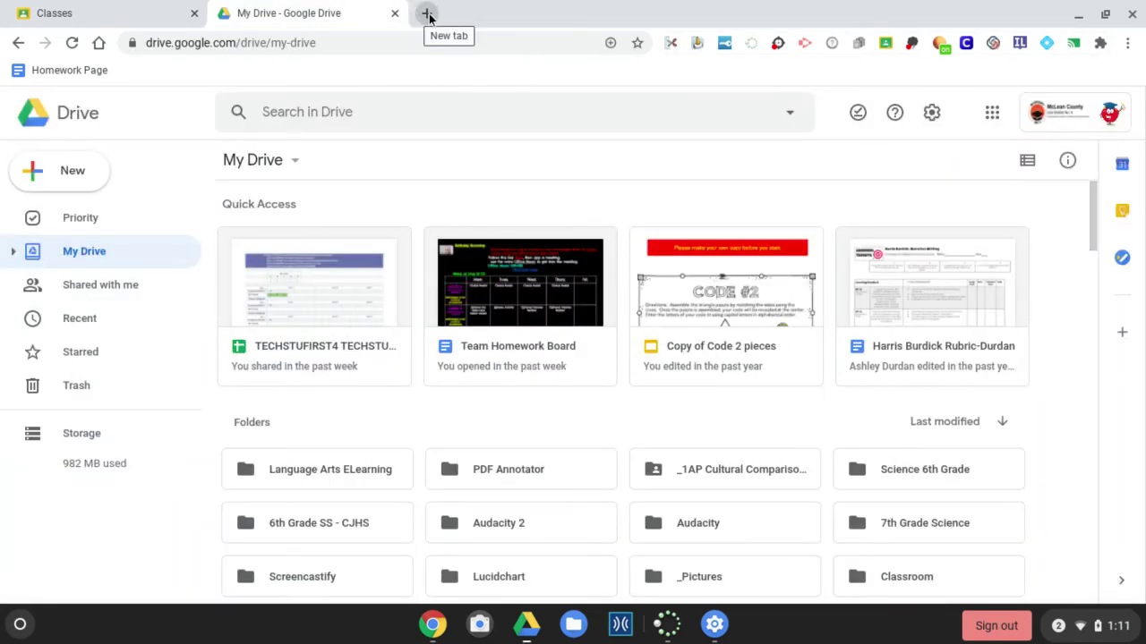
# Switch to the Kingsley Junior High site in the other browser window and open the 6-1 page from its Academics directory
pyautogui.click(433, 625)
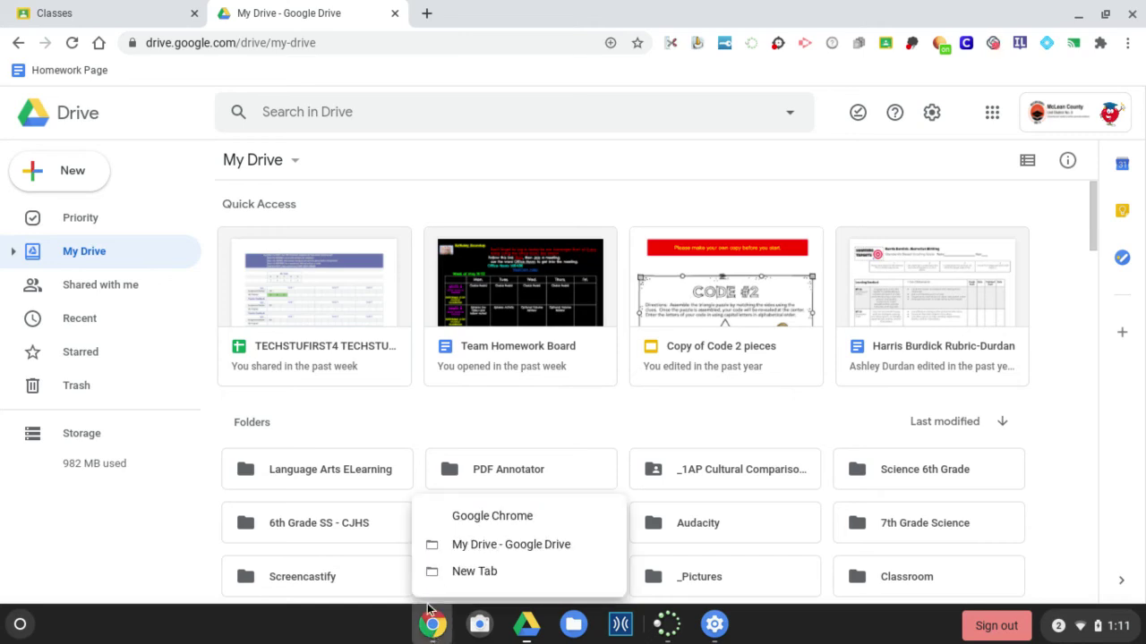
pyautogui.click(493, 574)
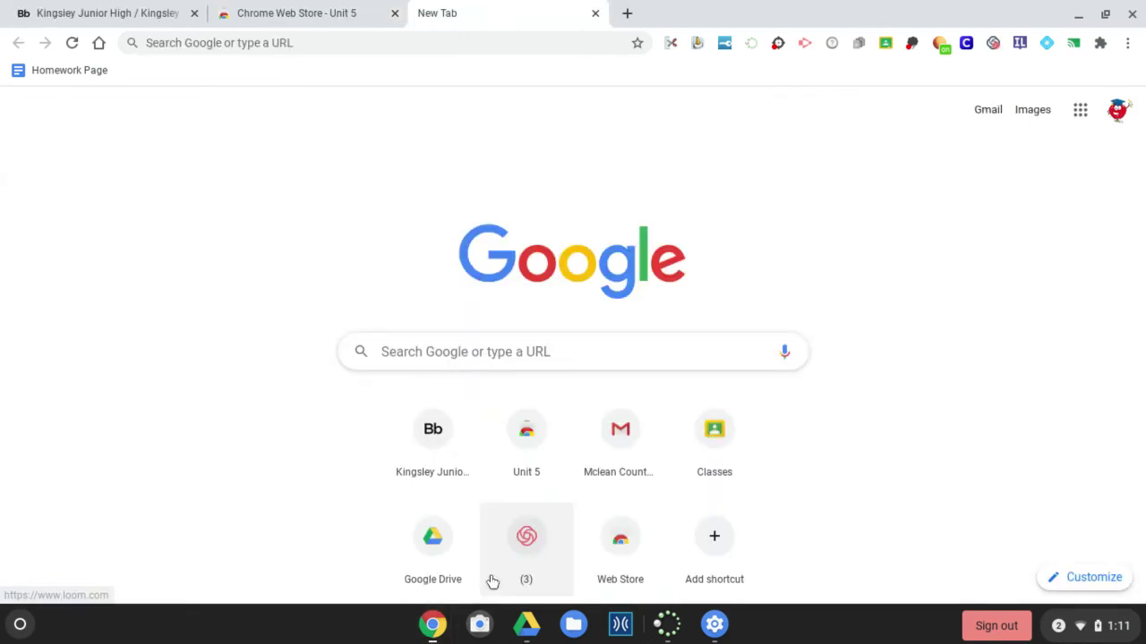
pyautogui.click(99, 13)
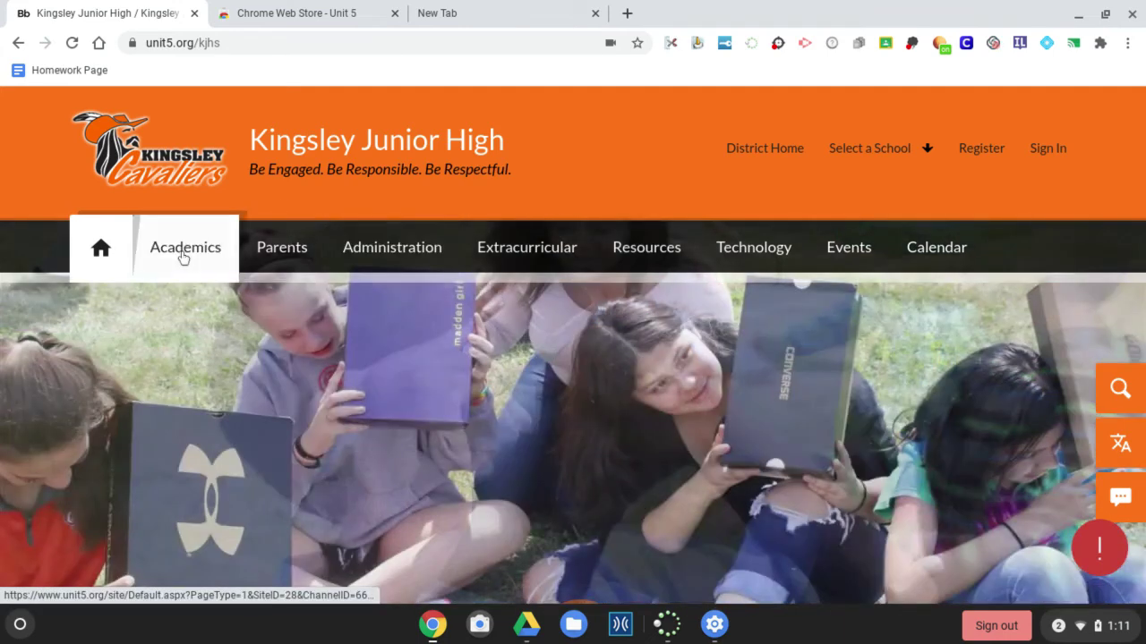
pyautogui.click(184, 259)
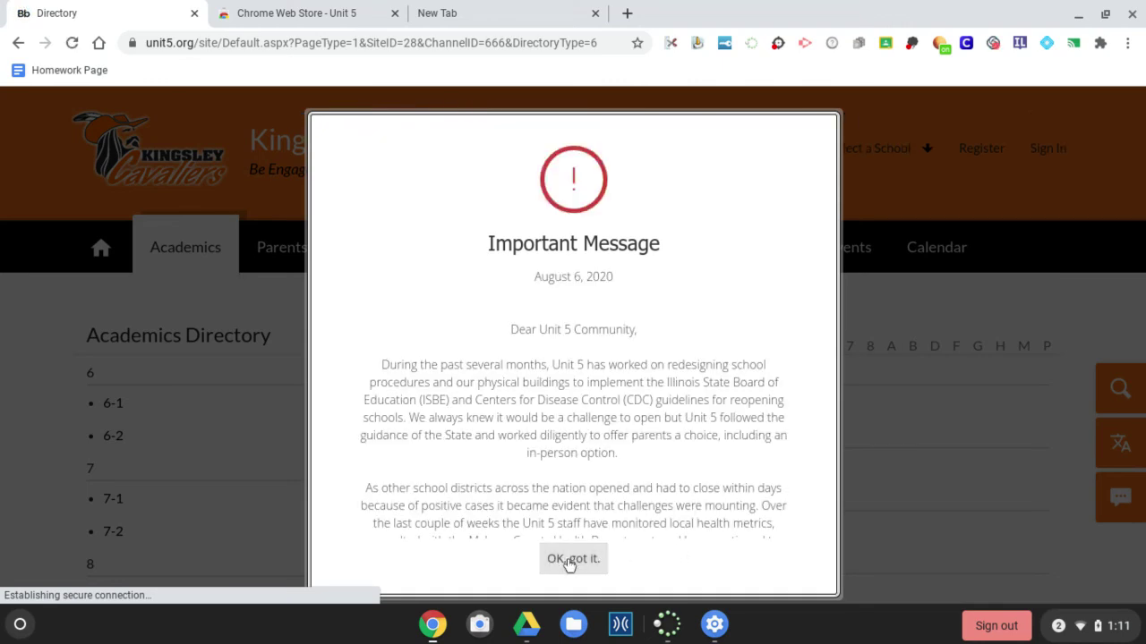
pyautogui.click(571, 560)
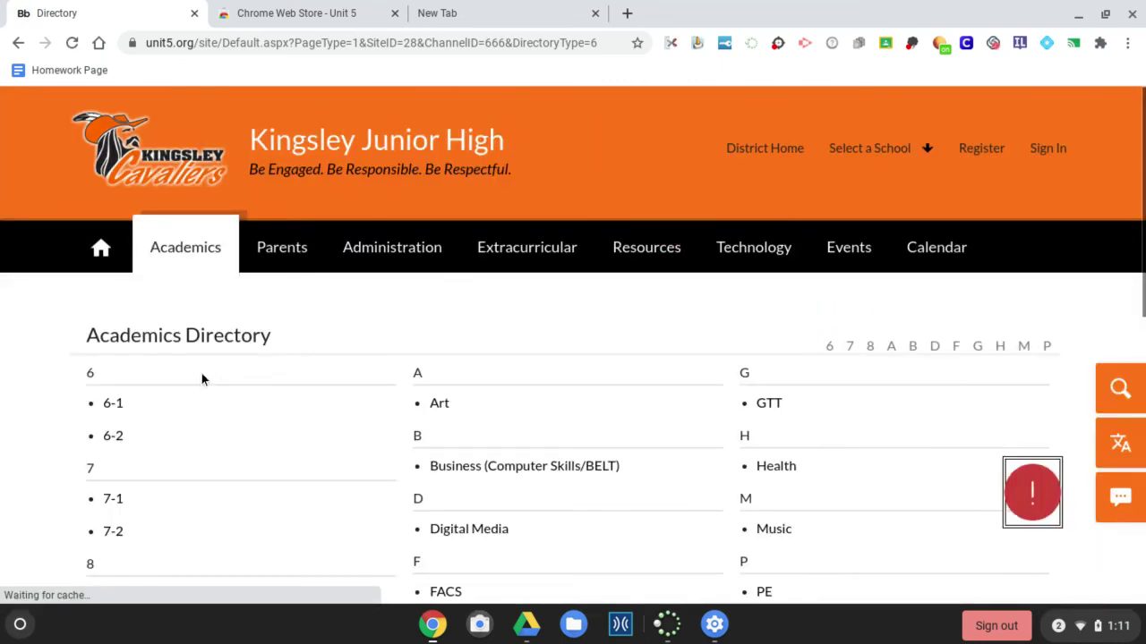
pyautogui.click(114, 408)
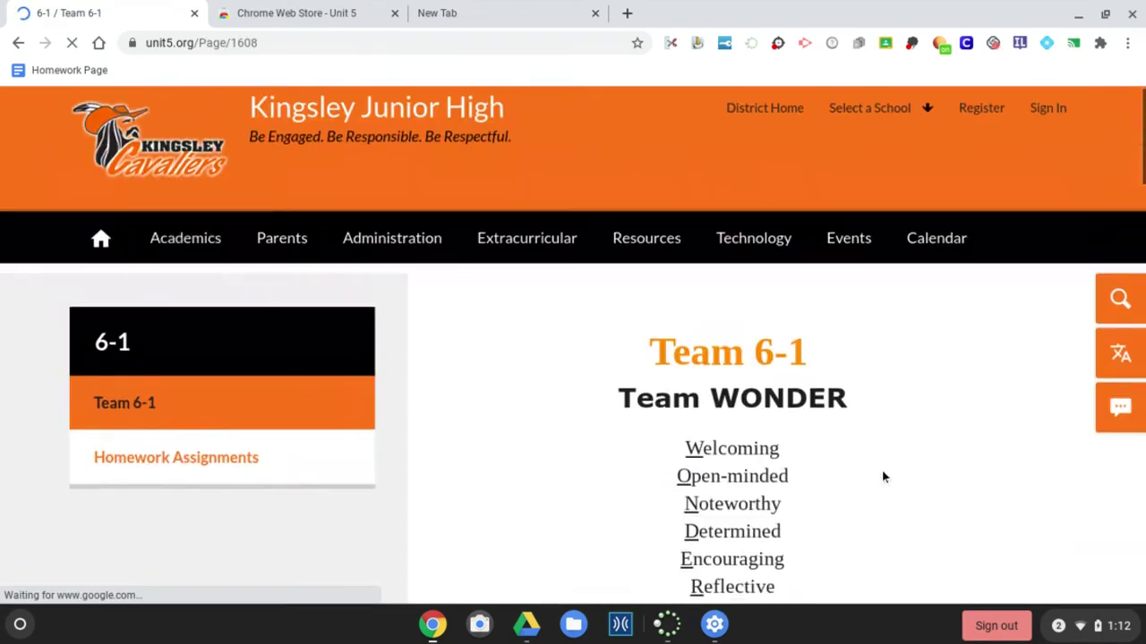
# Bookmark the Team 6-1 page on the bookmarks bar and rename the bookmark as Home Page 6-1
pyautogui.click(190, 45)
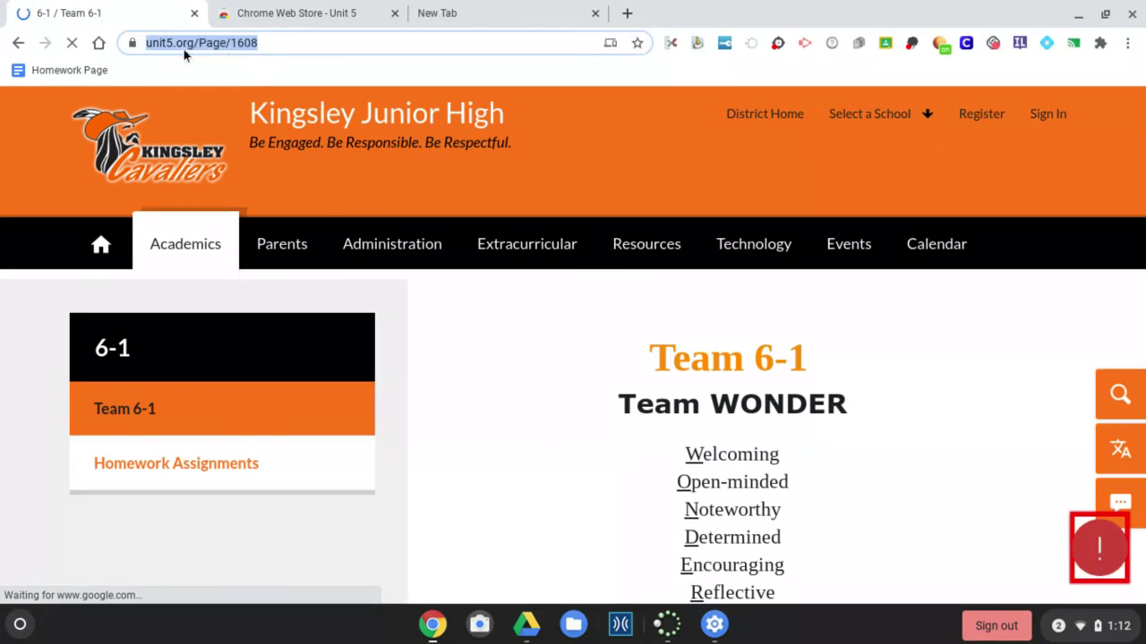
pyautogui.moveTo(197, 44); pyautogui.dragTo(182, 73)
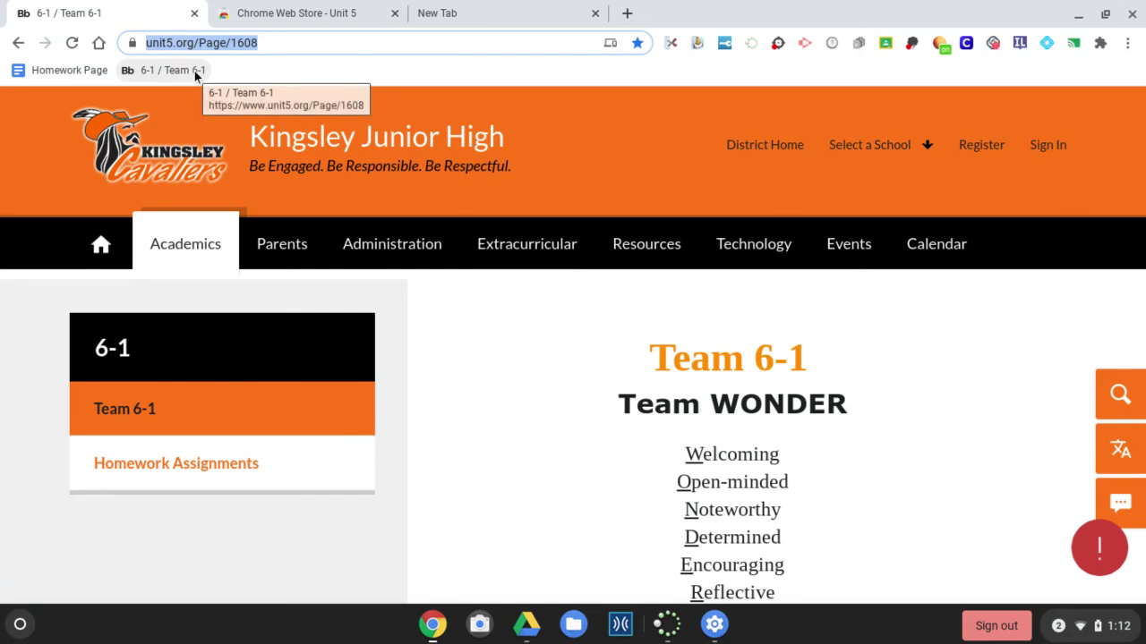
pyautogui.rightClick(195, 73)
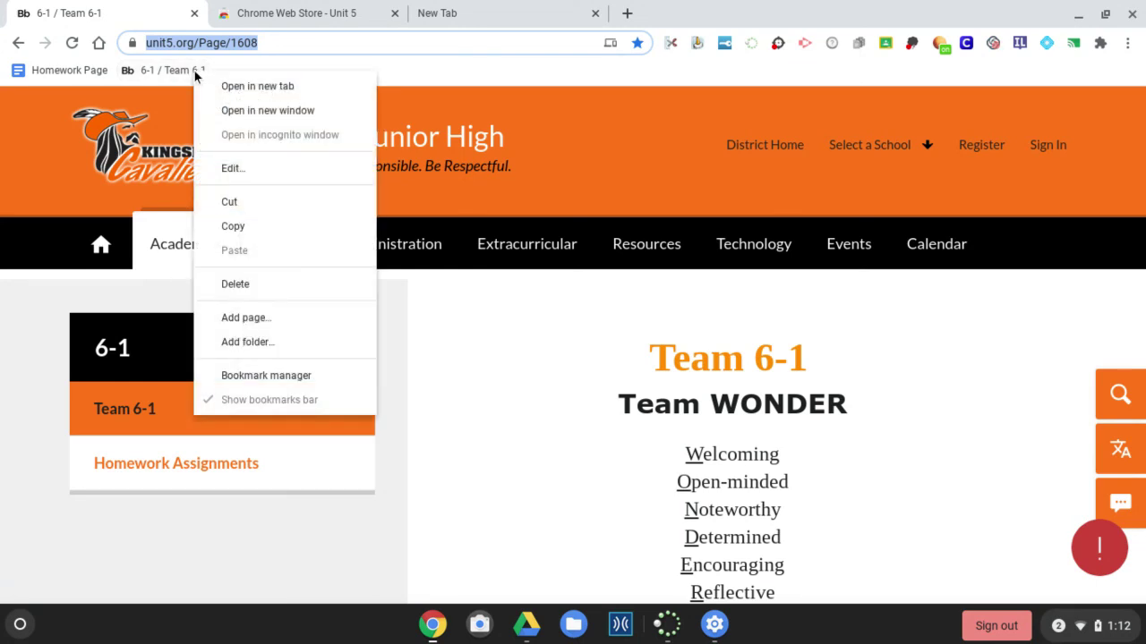
pyautogui.click(228, 168)
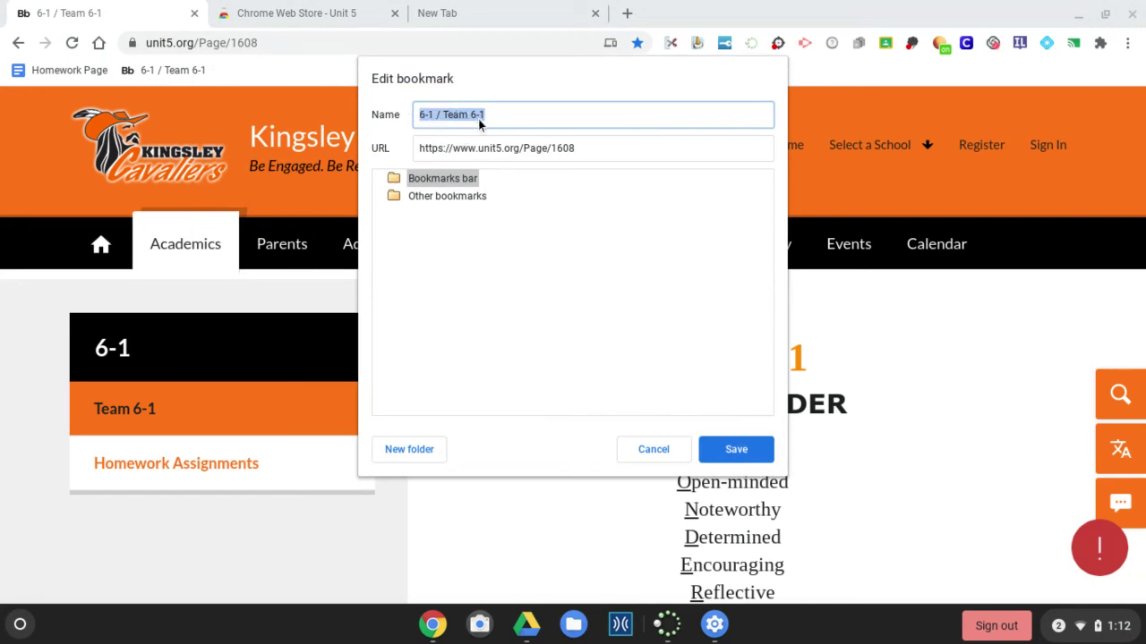
pyautogui.press('BackSpace')
pyautogui.write('Home ')
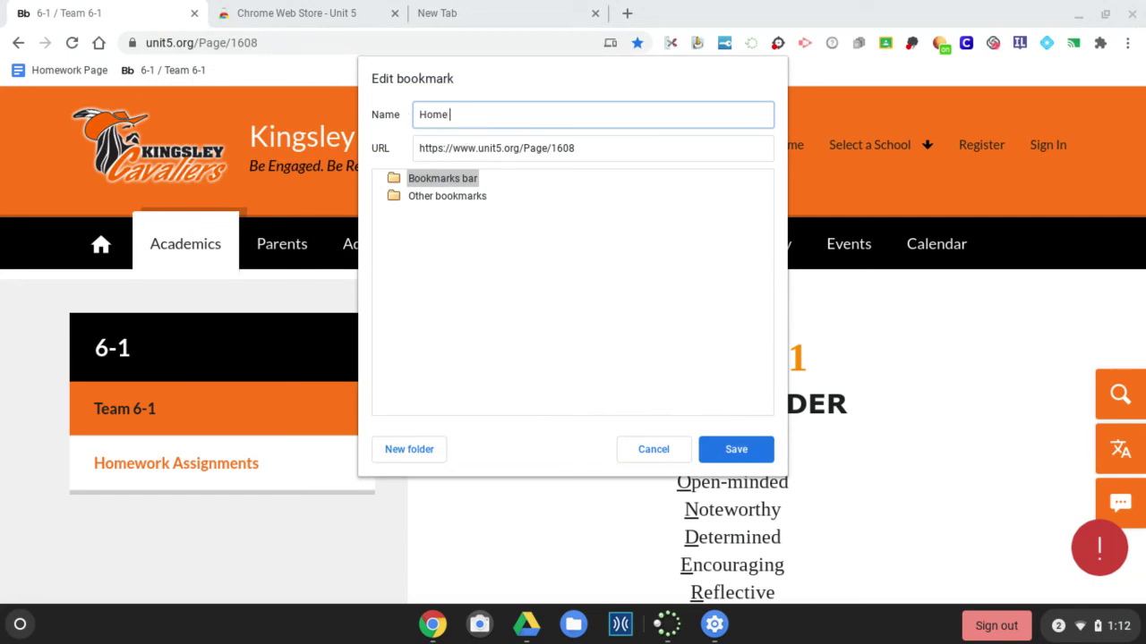
pyautogui.write('Page 6-1')
pyautogui.click(752, 455)
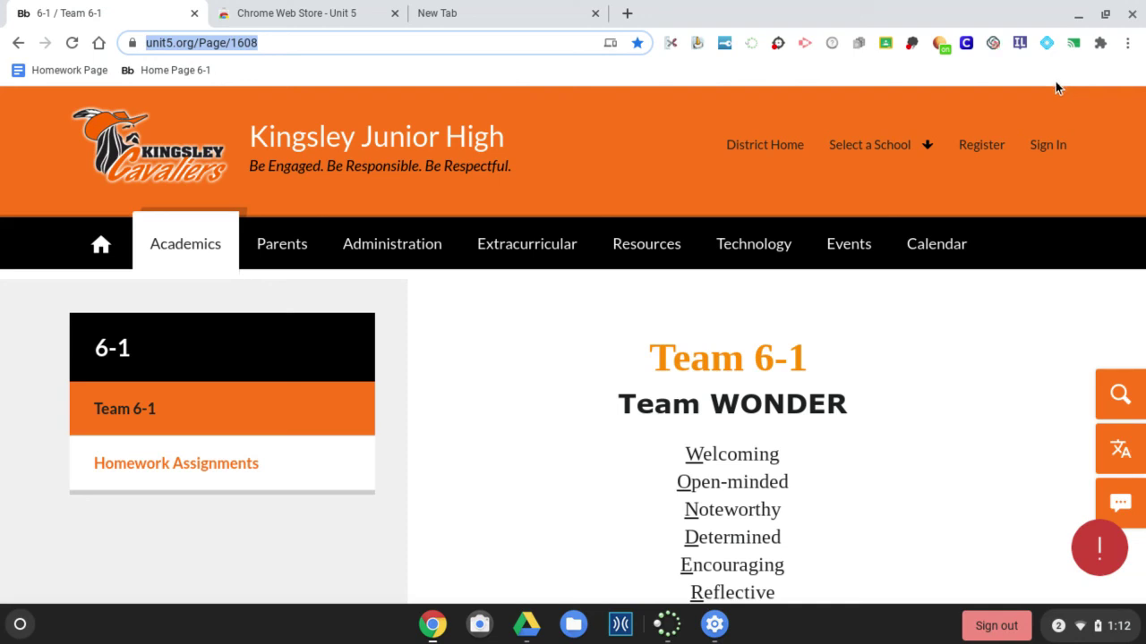
# Open the bookmark manager to view the bookmarks bar entries, and close it
pyautogui.rightClick(186, 74)
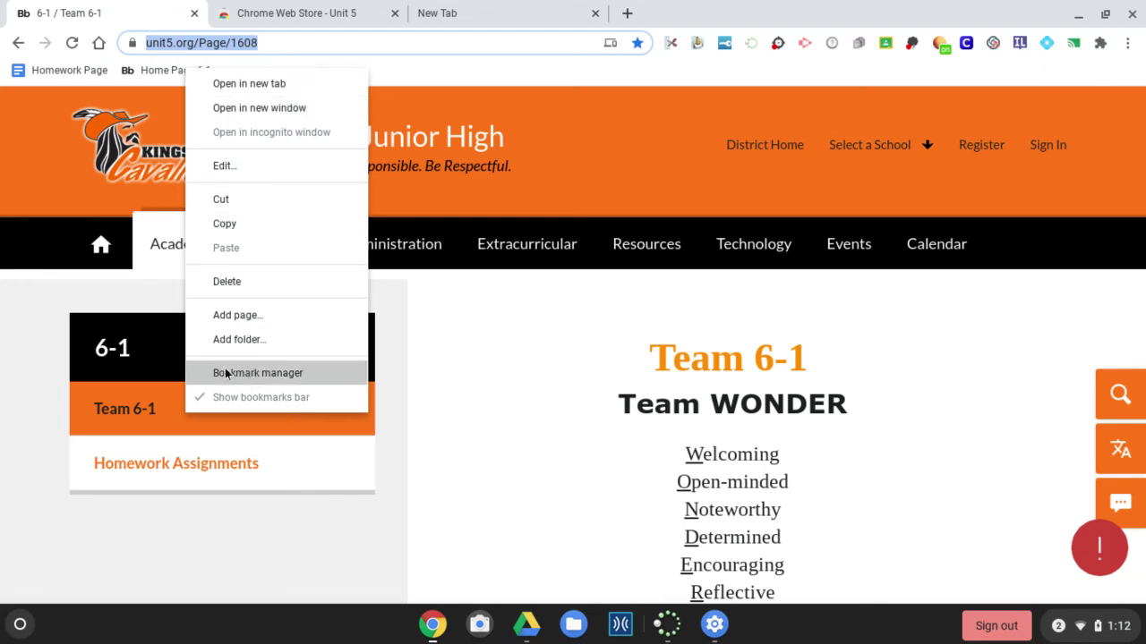
pyautogui.click(253, 376)
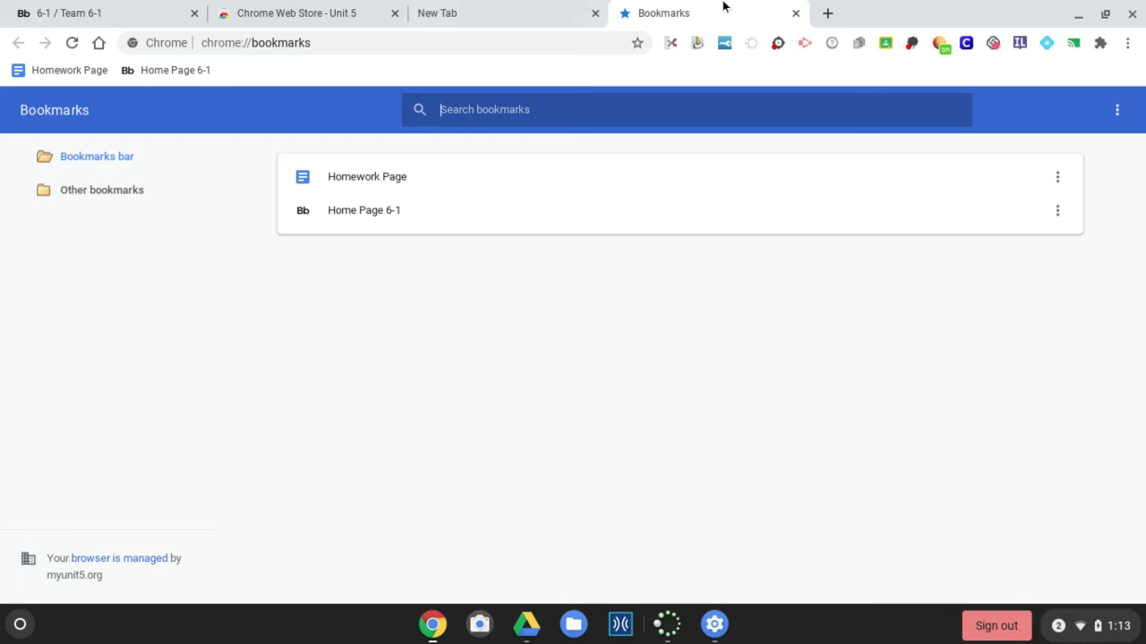
pyautogui.click(795, 13)
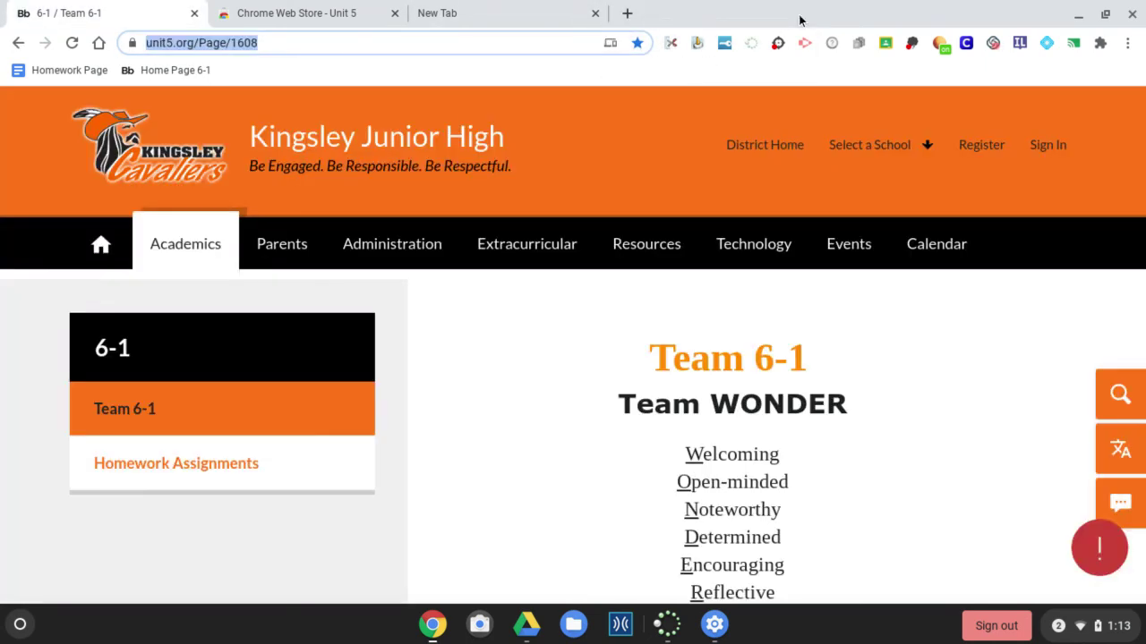
# Open the Loom extension to view its sign-in options
pyautogui.moveTo(832, 226)
pyautogui.click(993, 43)
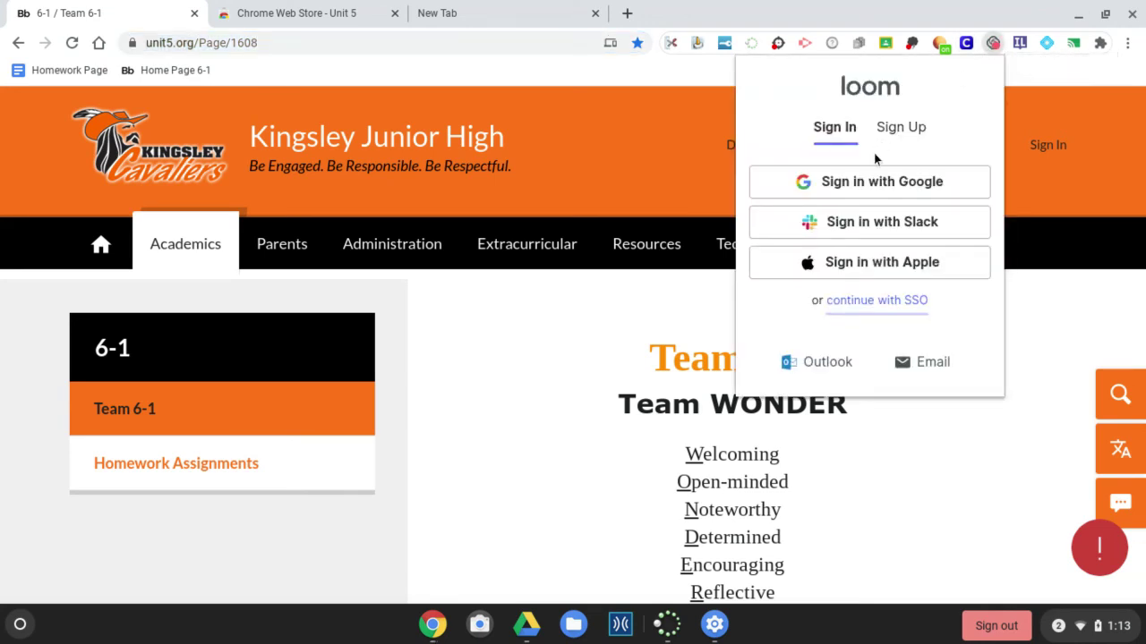